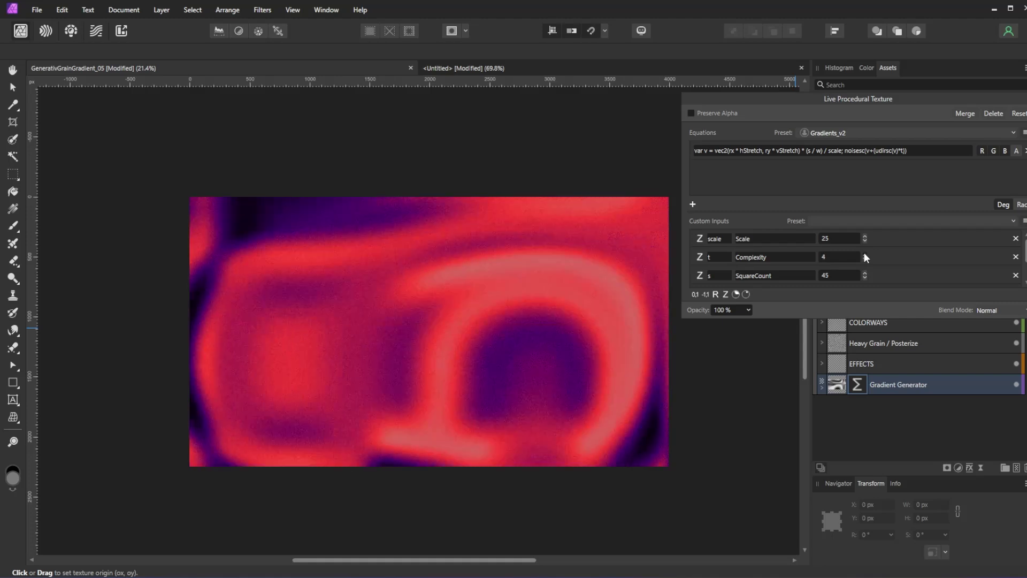
Step: Raise the gradient generator's Complexity input and shift its texture origin on the canvas
click(865, 254)
click(865, 254)
drag(587, 379, 564, 397)
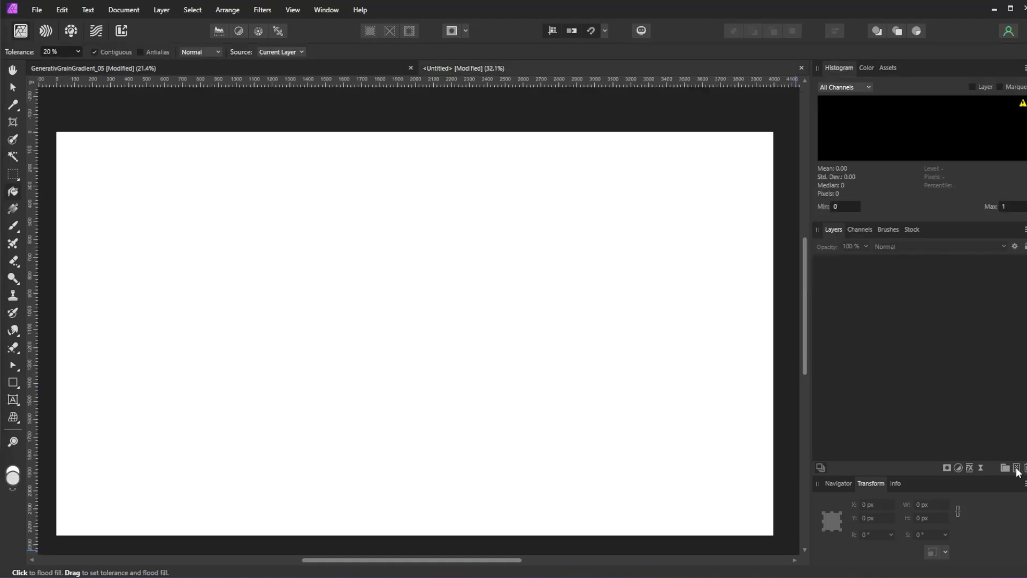
Step: Flood-fill a new pixel layer with light grey and add a live Procedural Texture filter to it
click(1017, 469)
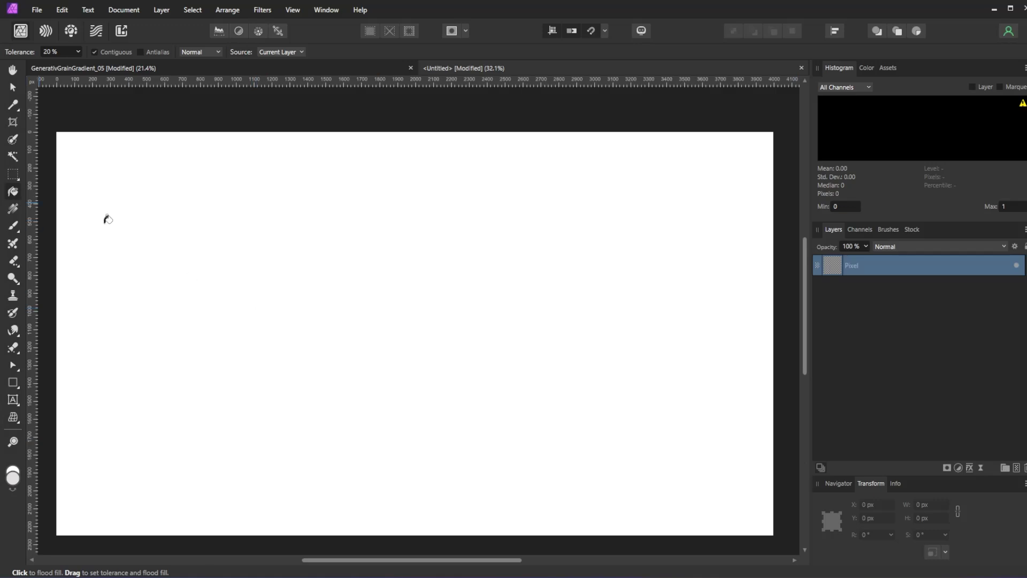
click(418, 312)
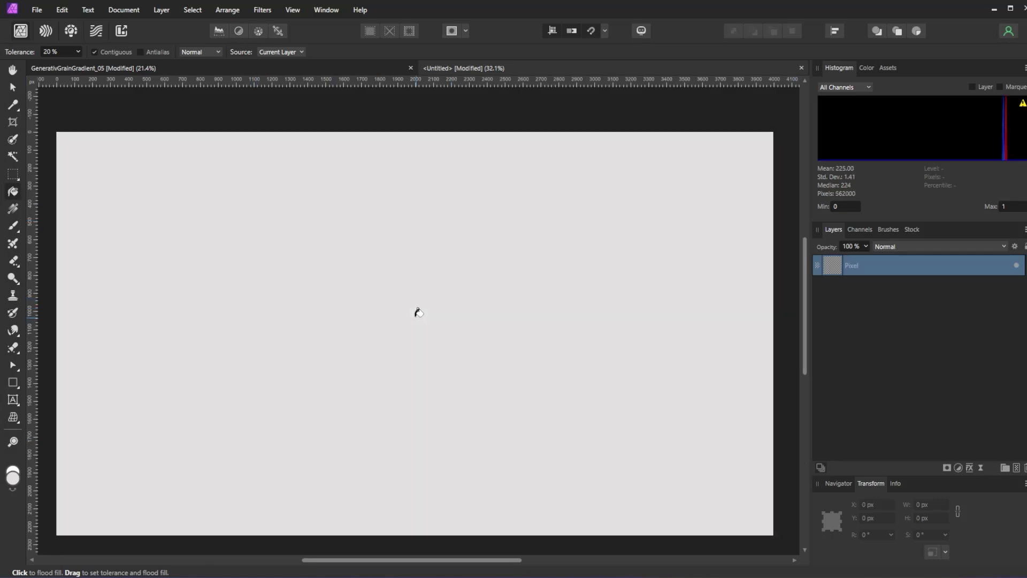
click(982, 468)
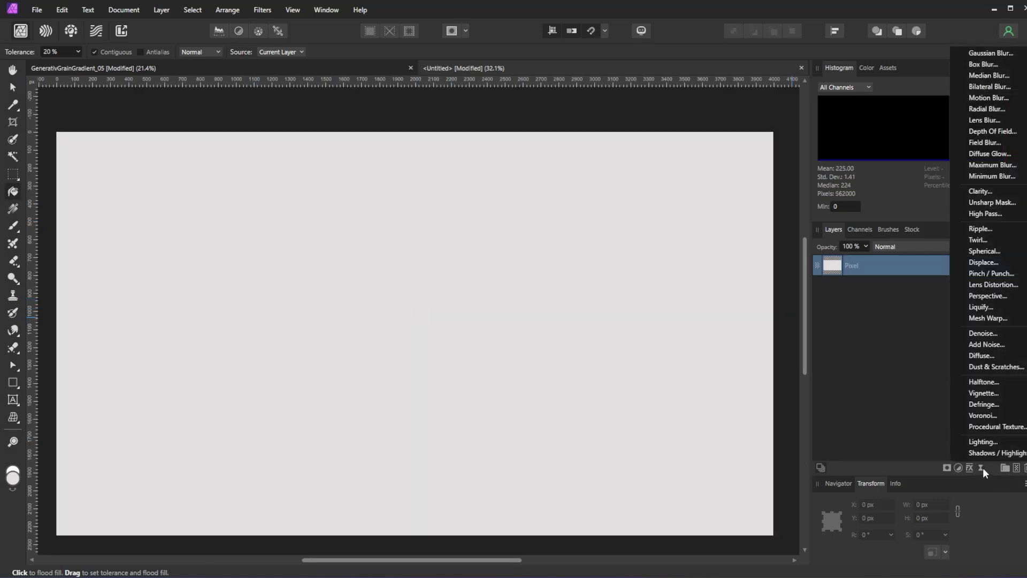
click(1006, 426)
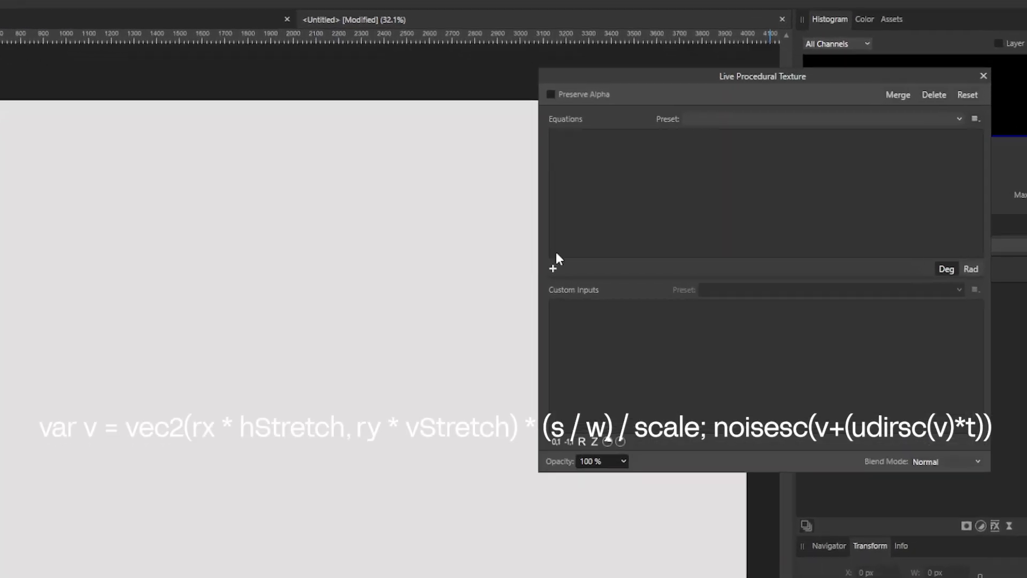
Step: Add the equation "var v = vec2(rx * hStretch, ry * vStretch) * (s / w) / scale; noisesc(v+(udirsc(v)*t))" for channels R, G and B
click(578, 267)
click(624, 154)
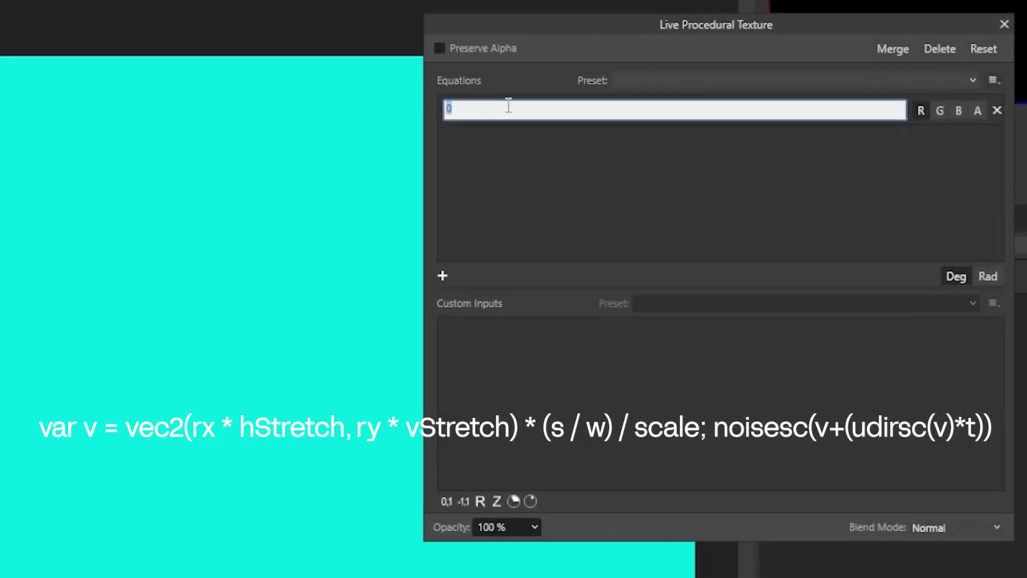
text(var v = vec2(rx * hStretch, ry * vStretch) * (s / w) / scale; noisesc(v+(udirsc(v)*t)))
key(Return)
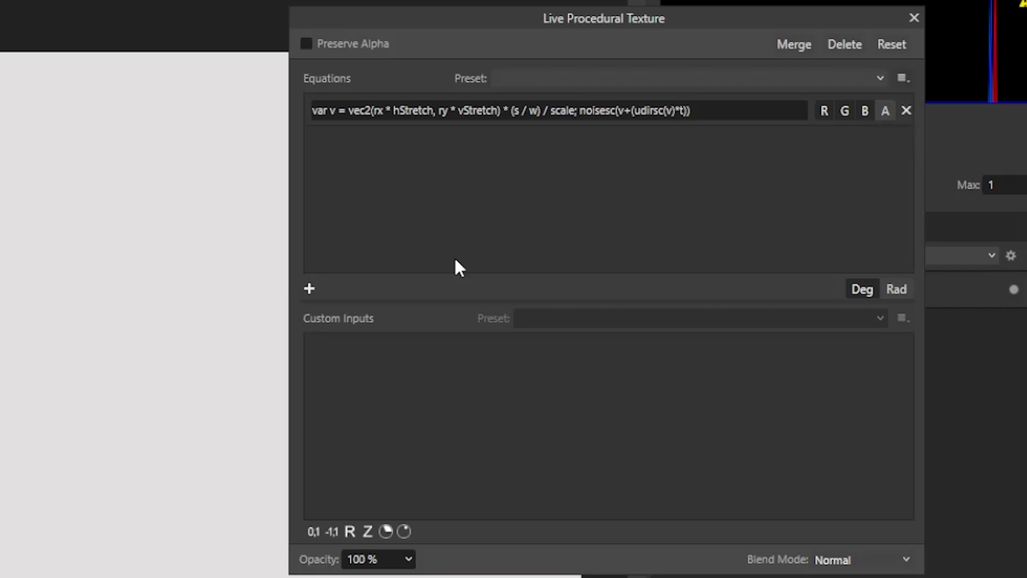
Step: Add an integer custom input named scale with the description Scale and the value 30
click(368, 532)
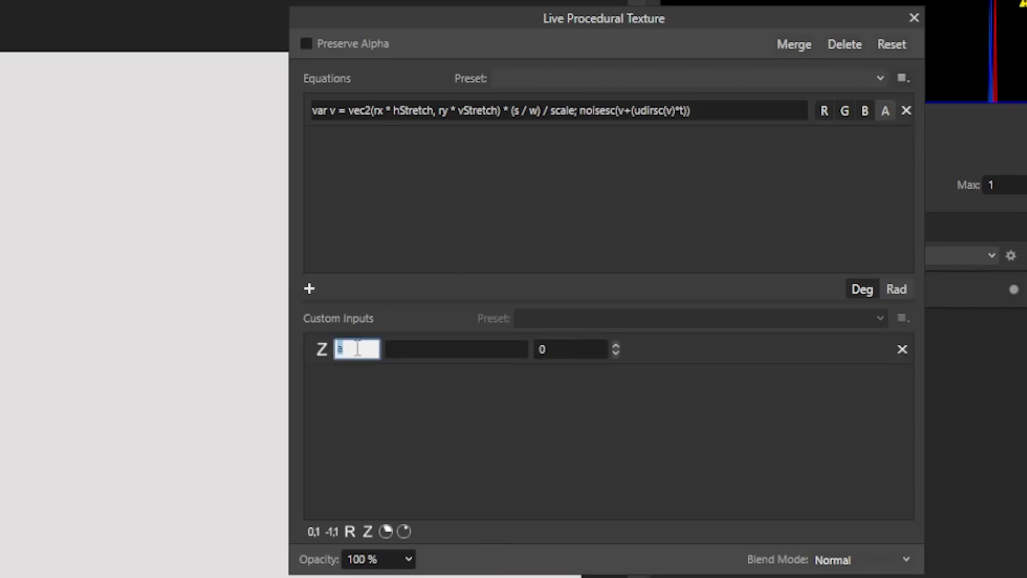
click(426, 355)
text(Scale)
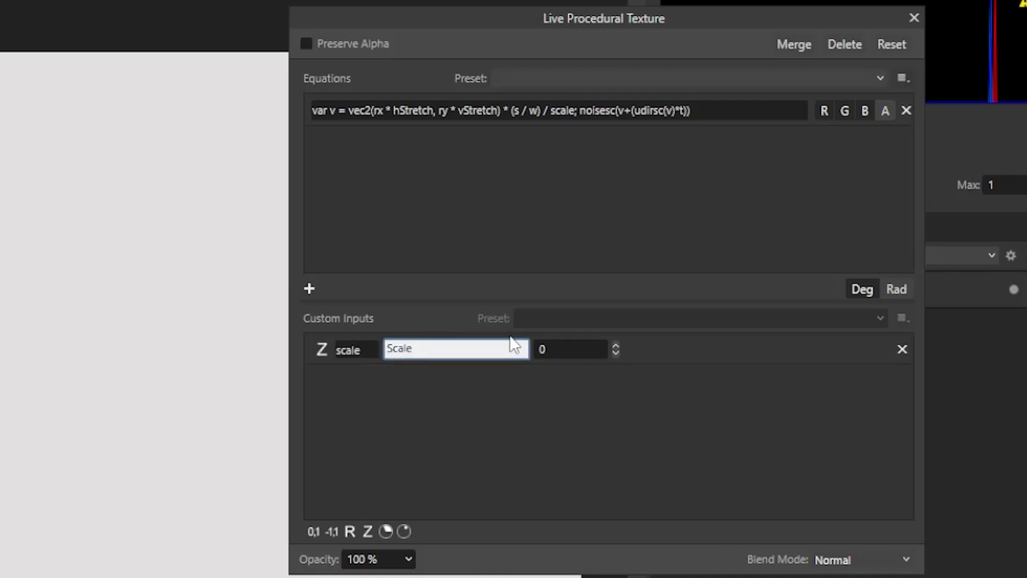
click(551, 348)
text(30)
key(Return)
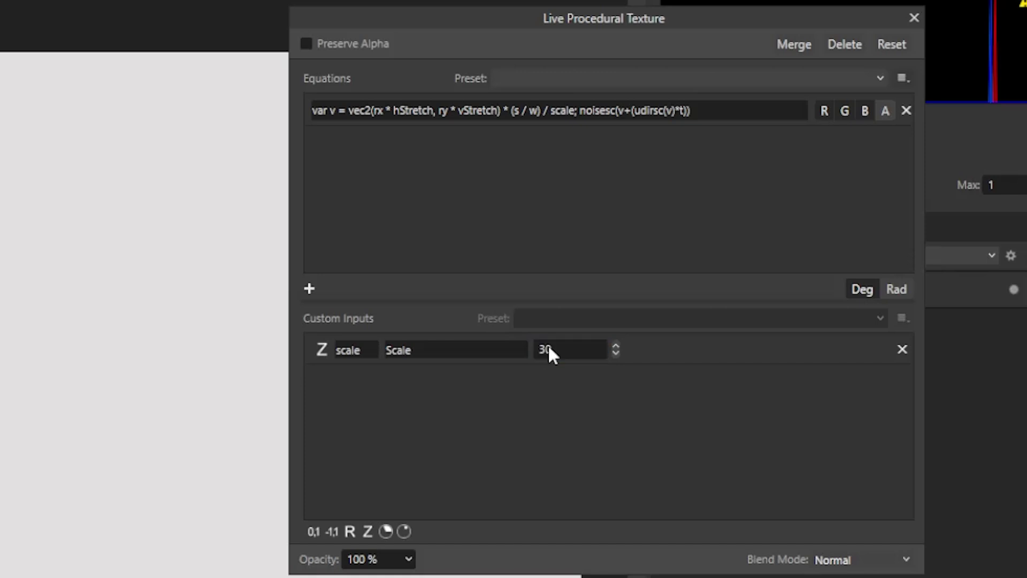
Step: Add an integer custom input named t with the description "Complextiy" and the value 10
click(368, 532)
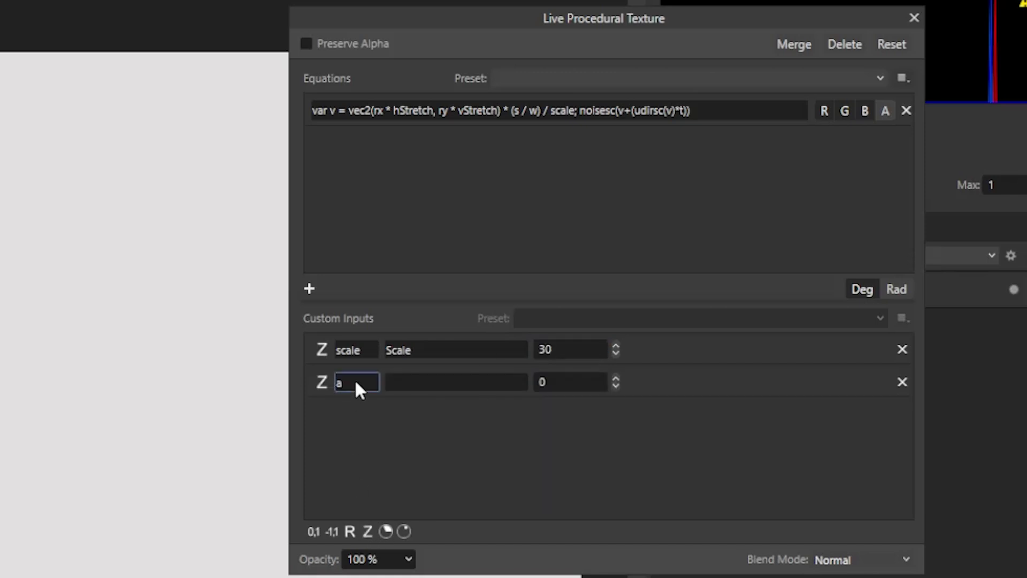
text(t)
click(412, 383)
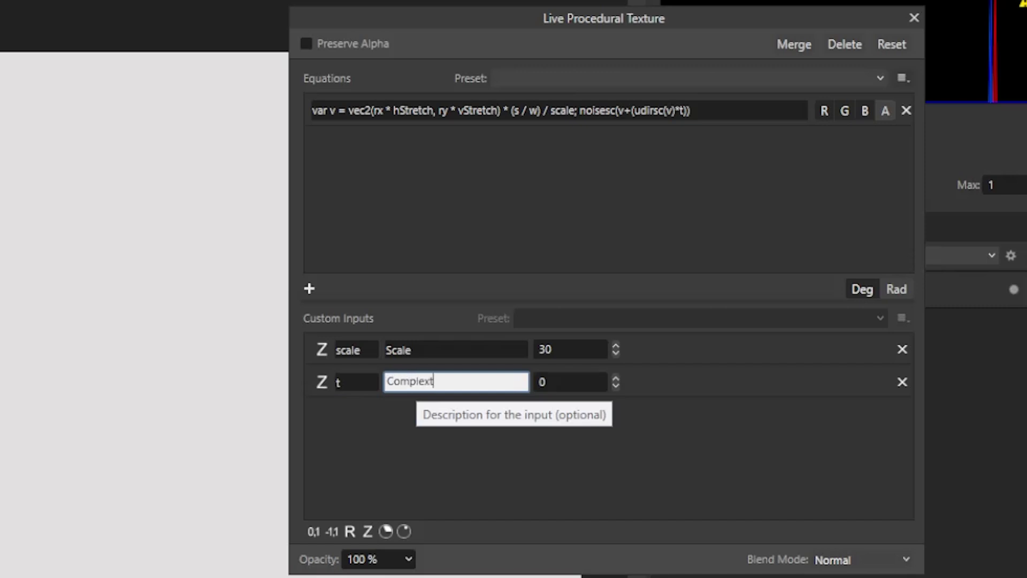
click(577, 383)
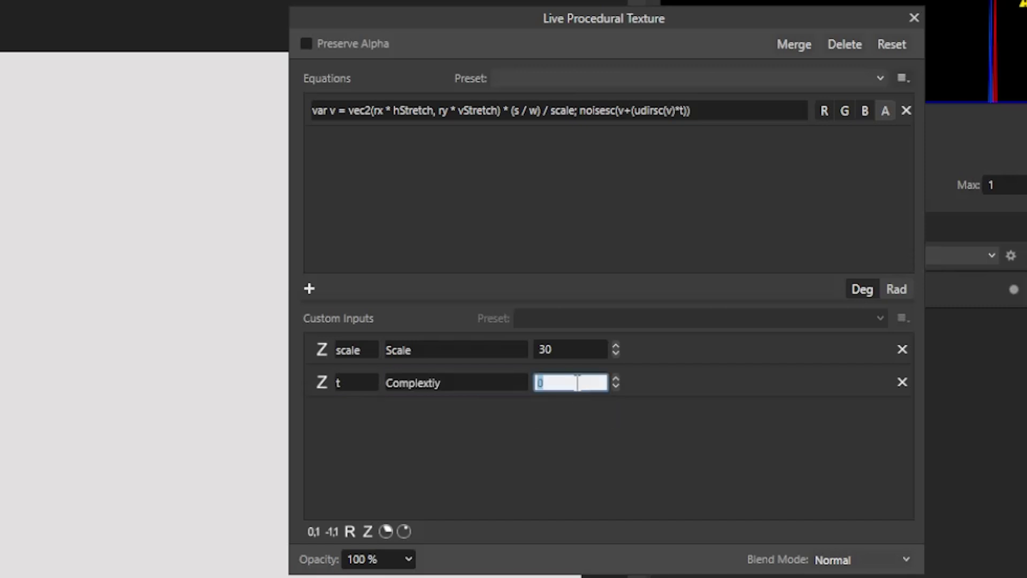
text(10)
key(Return)
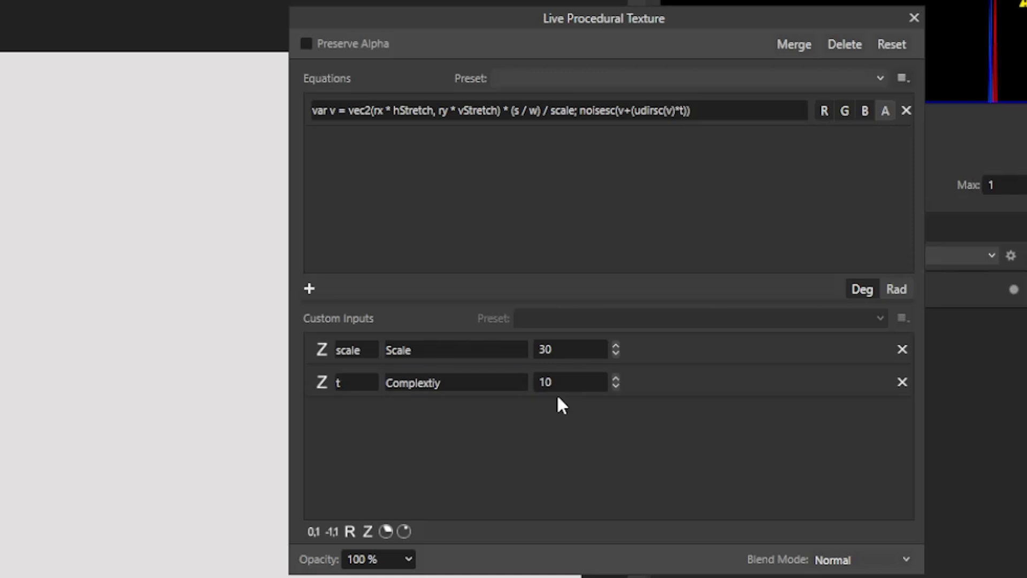
Step: Add an integer custom input named s with the description SquareCount and the value 45
click(368, 533)
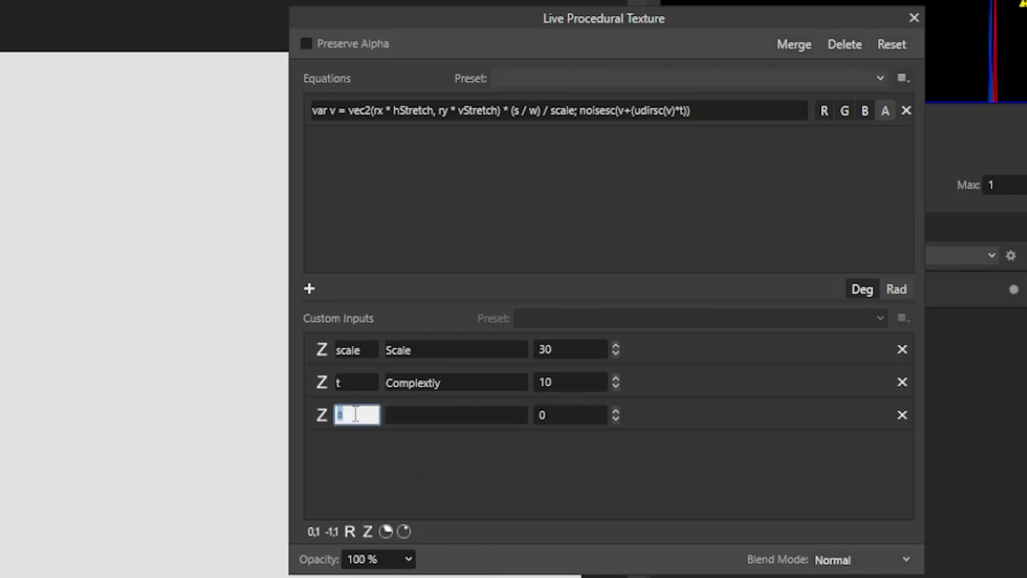
text(s)
click(441, 423)
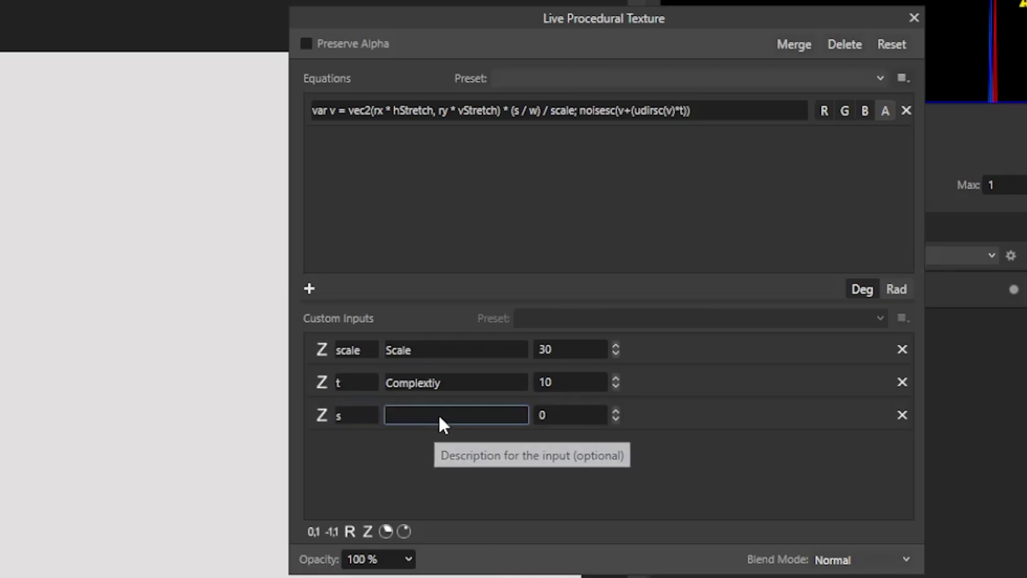
text(SquareCount)
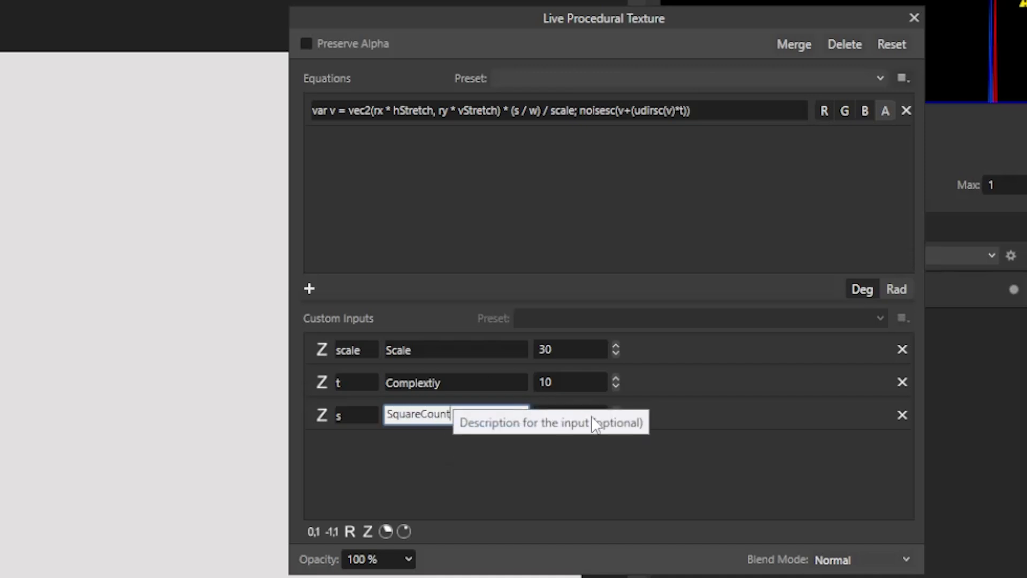
key(Return)
click(573, 412)
text(45)
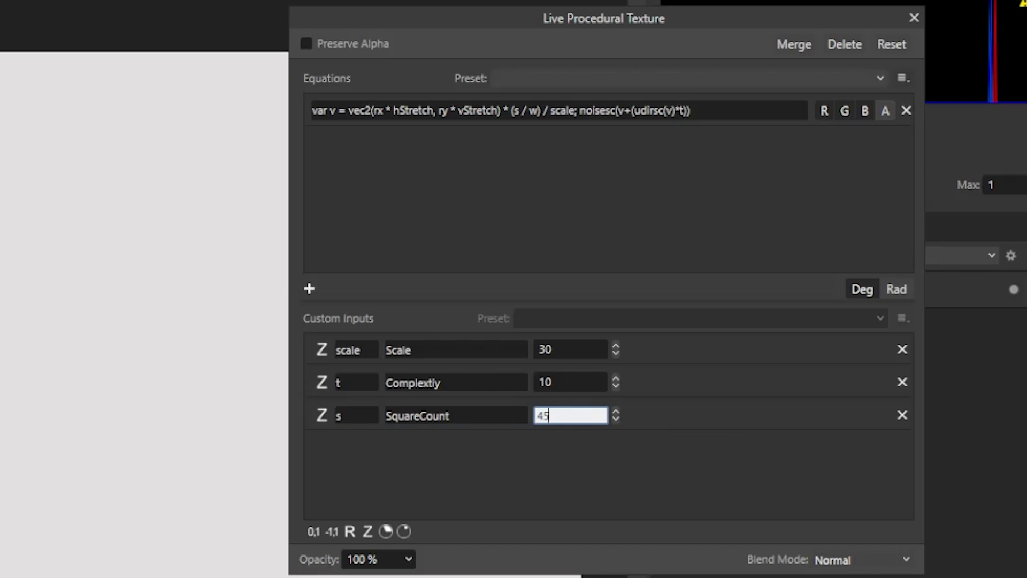
key(Return)
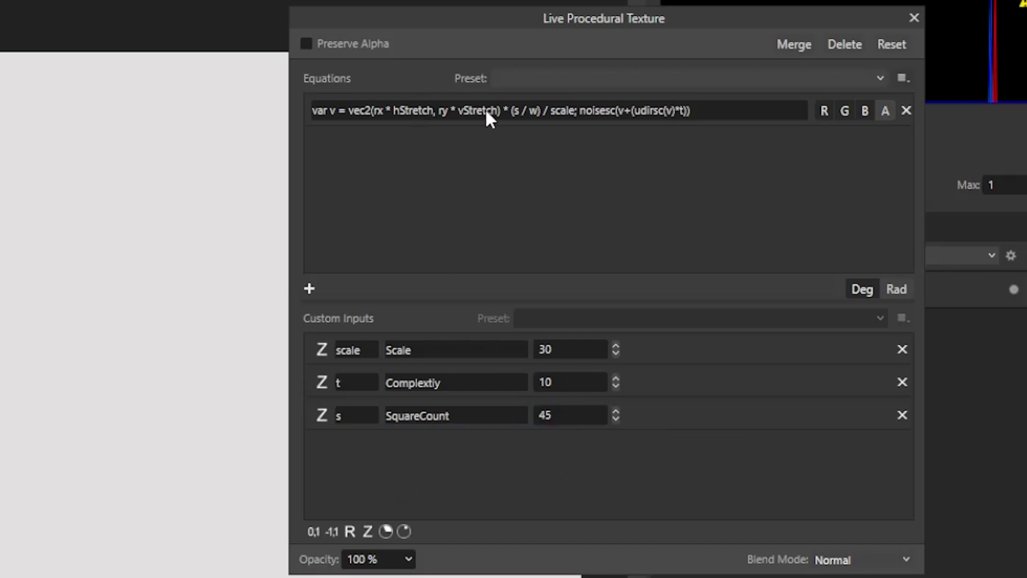
Step: Add a 0 to 1 range custom input named hStretch with the description Horizontal Stretch
click(314, 532)
click(360, 447)
text(hStretch)
click(436, 449)
text(Horizontal Stret)
Step: Add a 0 to 1 range custom input named vStretch with the description "Vertical Stertch"
click(314, 533)
click(355, 483)
text(vStretch)
click(428, 483)
text(Vertical Ster)
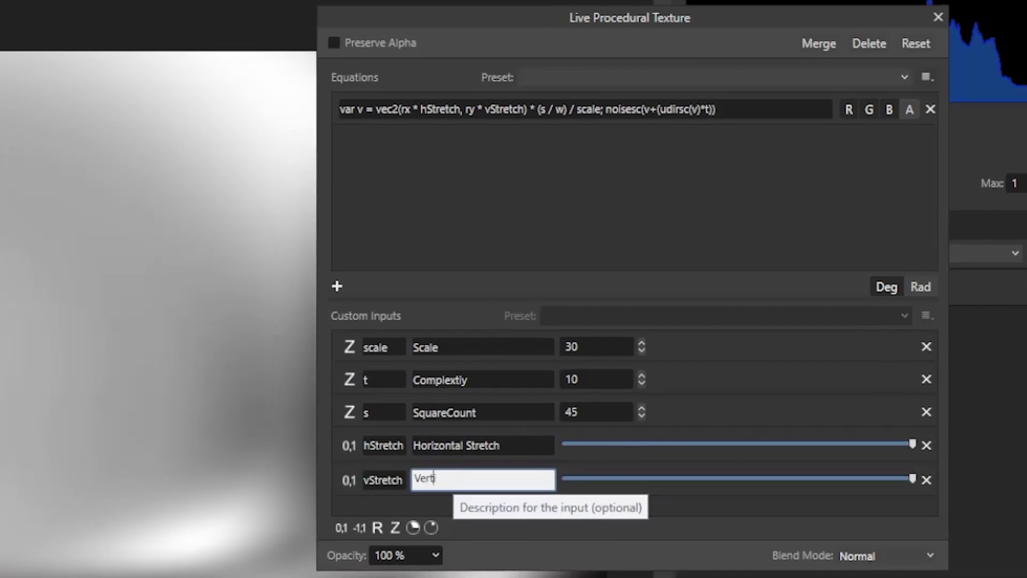
text(tch)
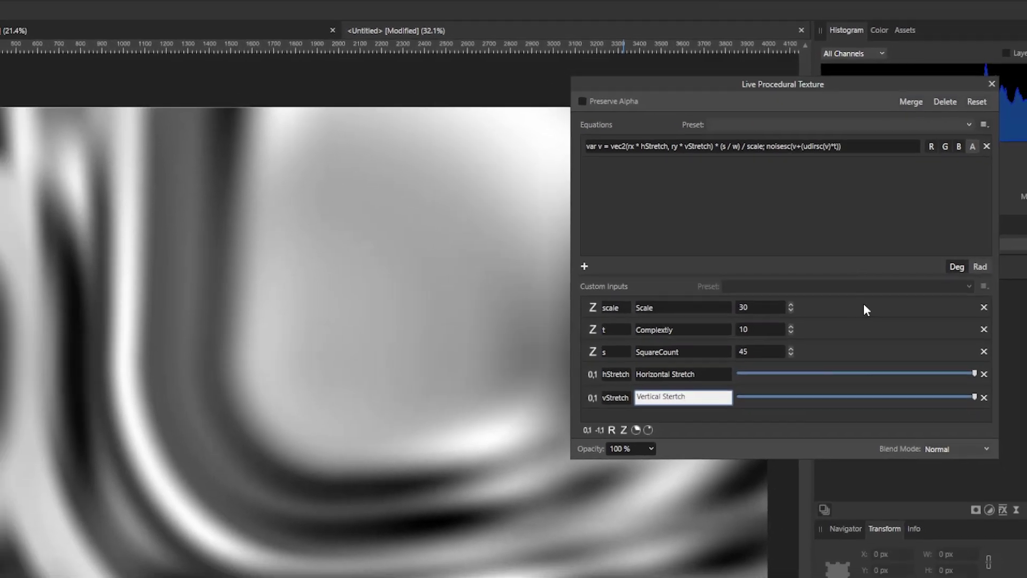
key(Return)
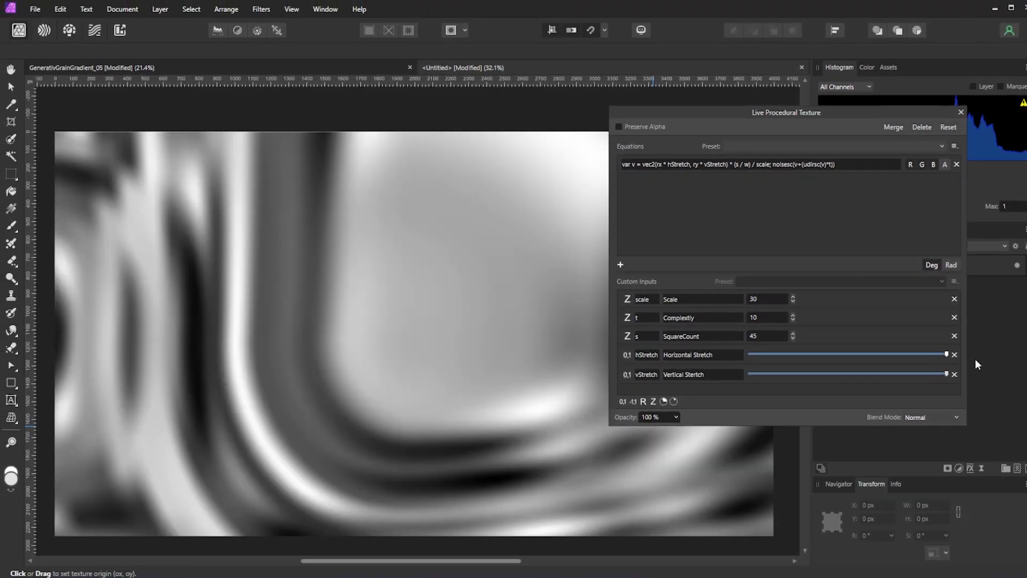
Step: Move the texture origin diagonally toward the canvas's lower right, with both stretch inputs at their maximum
mouse_move(947, 354)
mouse_down()
mouse_move(739, 362)
mouse_move(963, 362)
mouse_up()
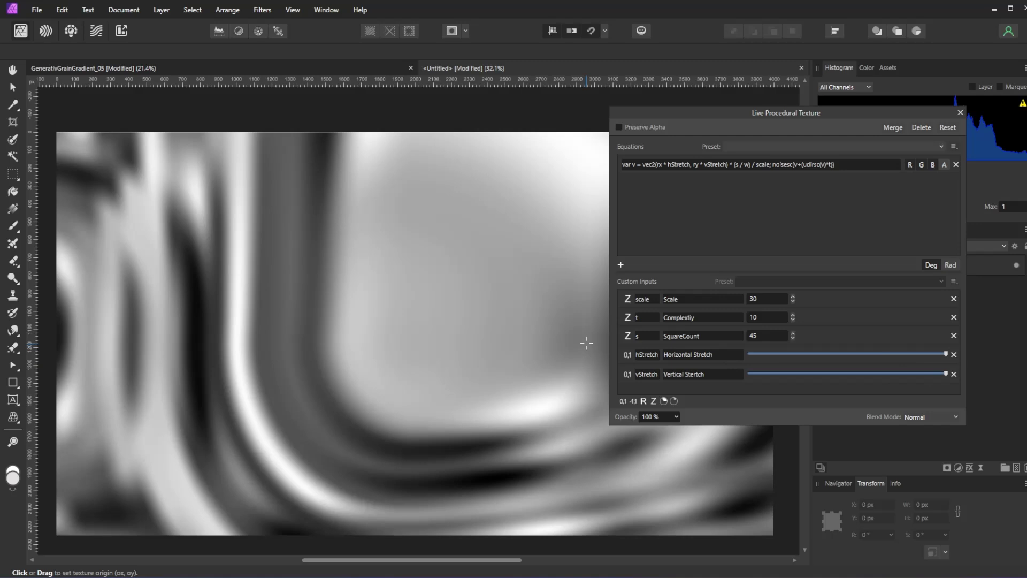
drag(440, 307, 548, 412)
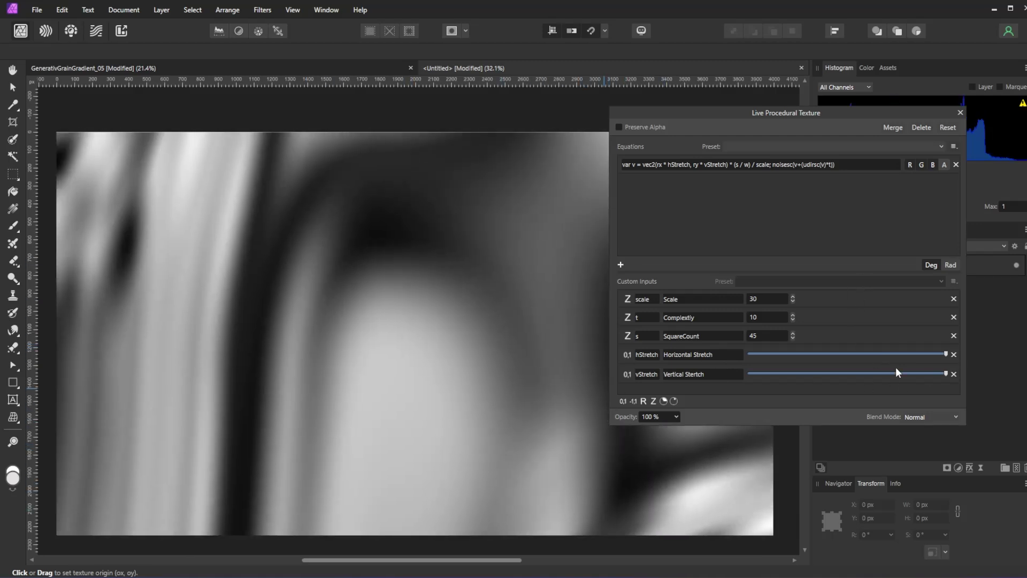
mouse_move(944, 374)
mouse_down()
mouse_move(856, 370)
mouse_move(949, 374)
mouse_up()
Step: Try higher Scale values, settle the input on 31 and close the procedural texture settings
click(793, 296)
click(793, 296)
click(793, 296)
click(793, 296)
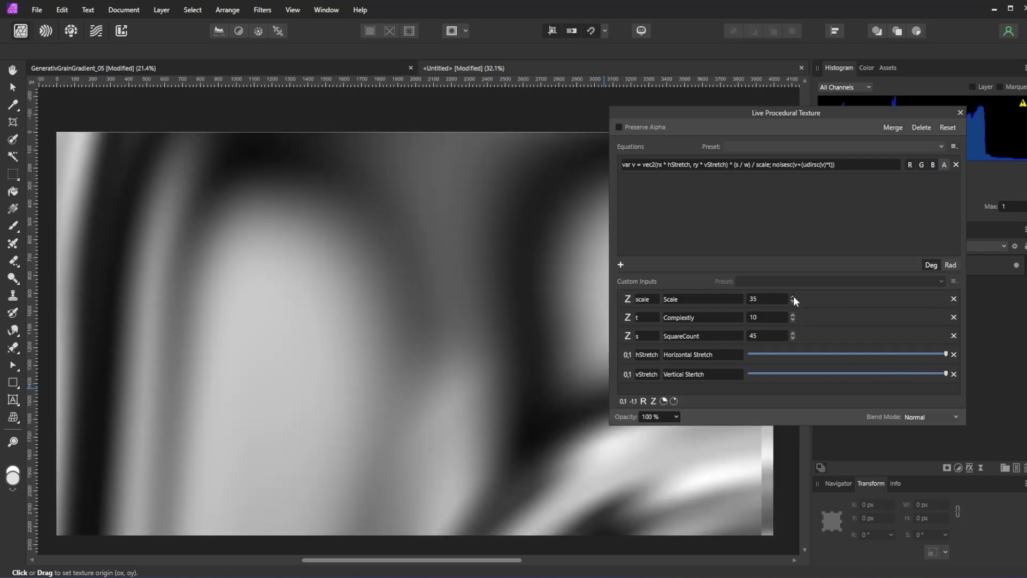
click(793, 297)
click(793, 296)
click(793, 301)
click(793, 302)
click(793, 301)
click(793, 301)
click(793, 301)
click(793, 301)
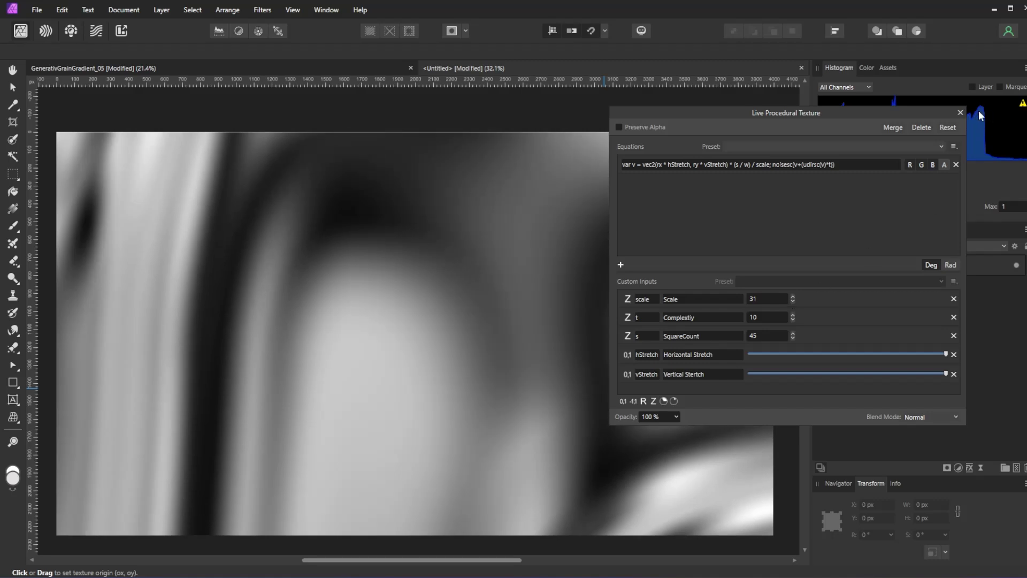
click(959, 113)
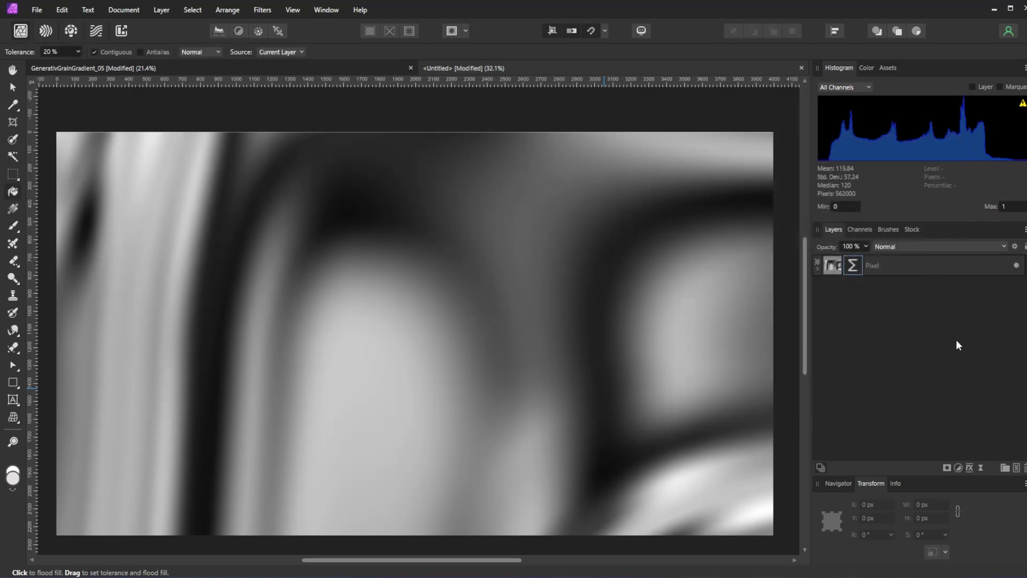
Step: Add a live Add Noise filter above the texture with monochromatic Gaussian noise at 30 % intensity
click(981, 468)
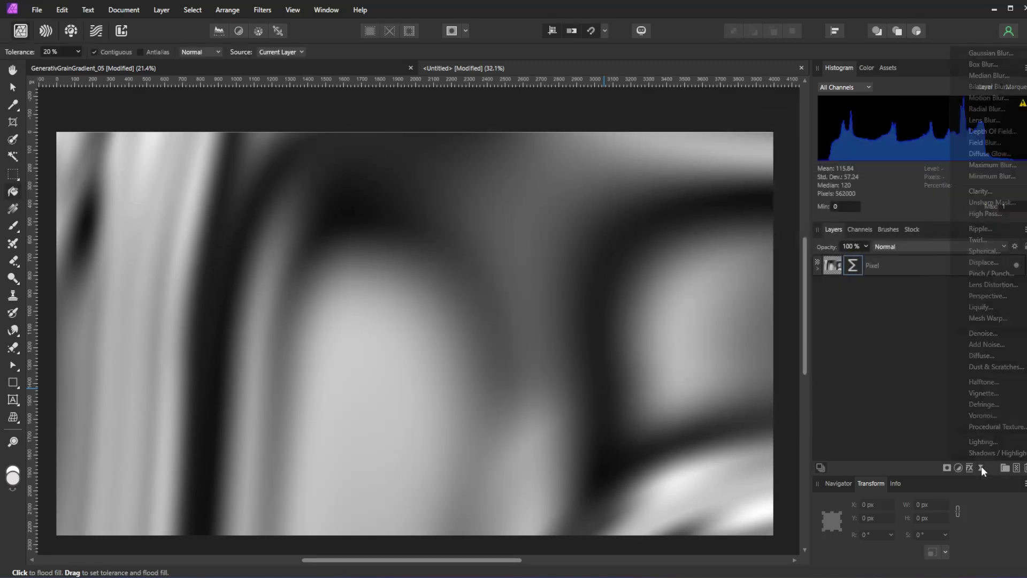
click(981, 346)
drag(638, 369, 664, 371)
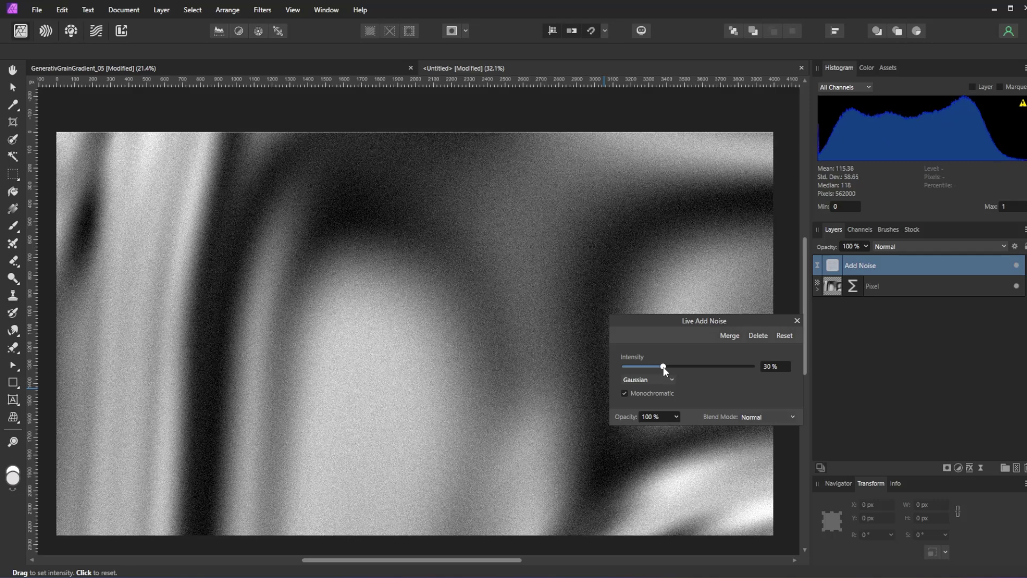
click(796, 321)
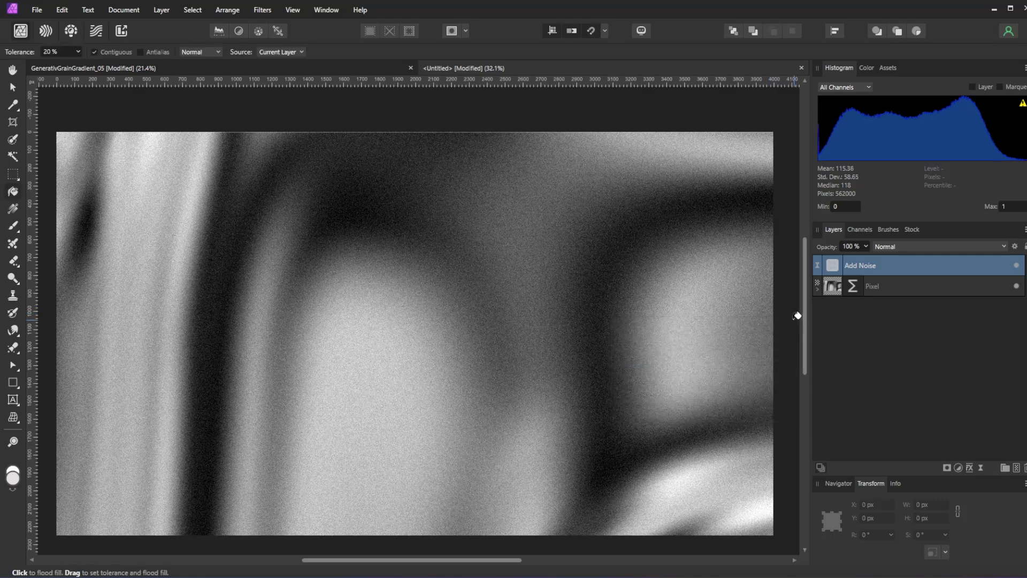
Step: Add a Gradient Map adjustment and set its first colour stop to very dark red, 280000
click(982, 466)
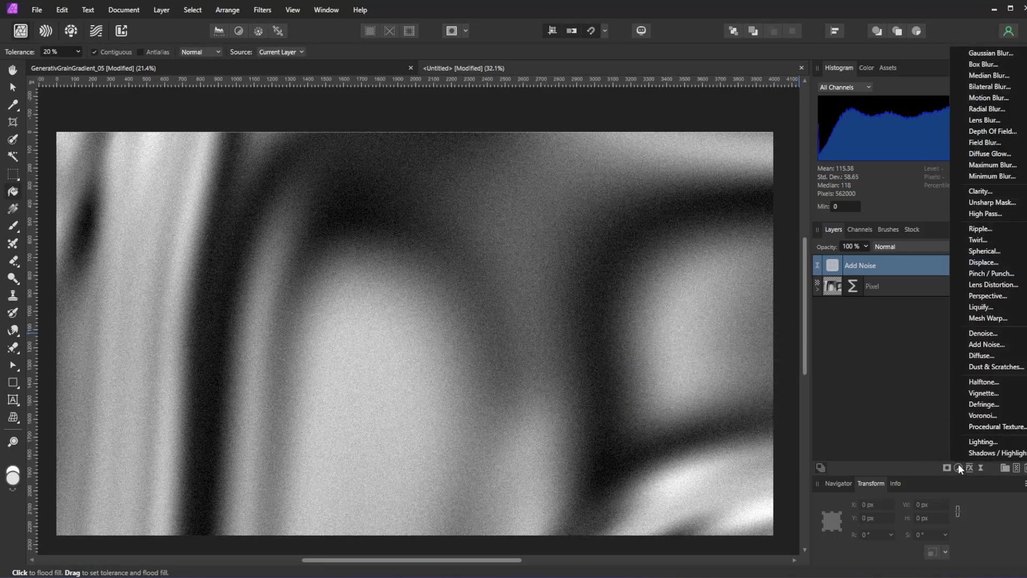
click(959, 465)
click(995, 352)
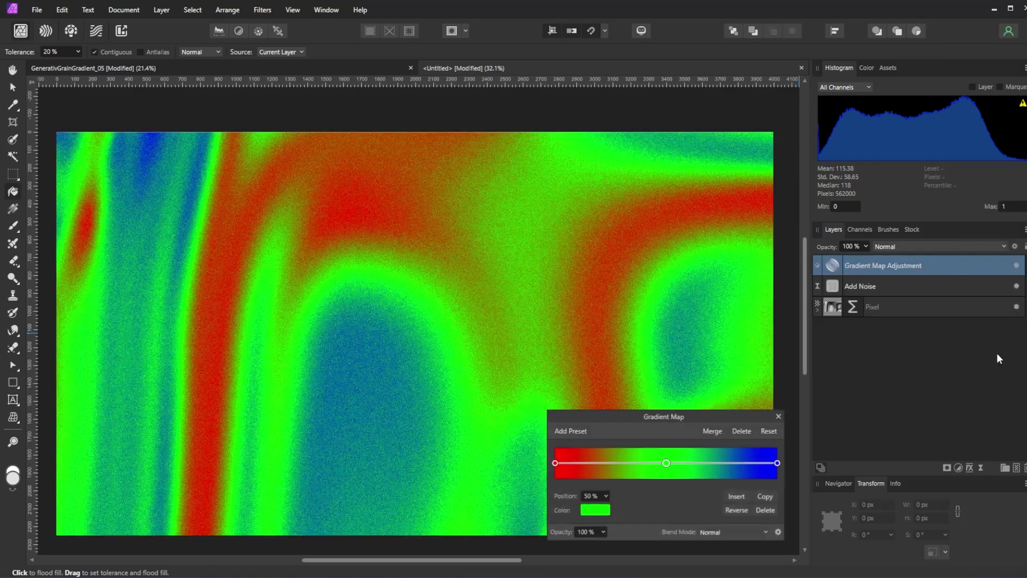
click(553, 463)
click(594, 510)
click(588, 413)
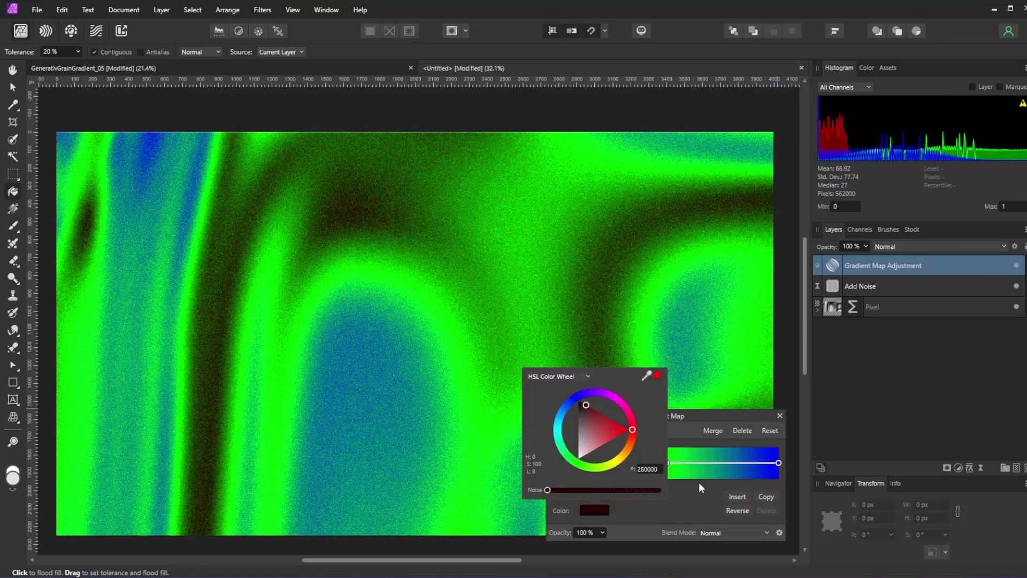
Step: Set the gradient map's middle colour stop to dark purple, 460074
click(598, 510)
click(599, 393)
click(567, 422)
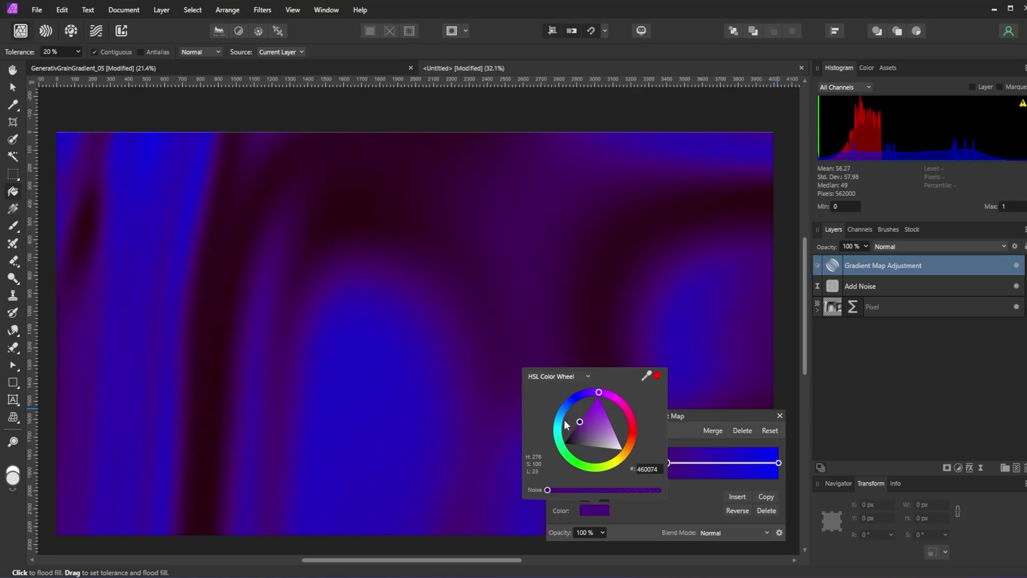
Step: Set the gradient map's last colour stop to a light pink and close the adjustment settings
click(779, 463)
click(594, 510)
click(637, 422)
drag(627, 426, 666, 468)
click(780, 416)
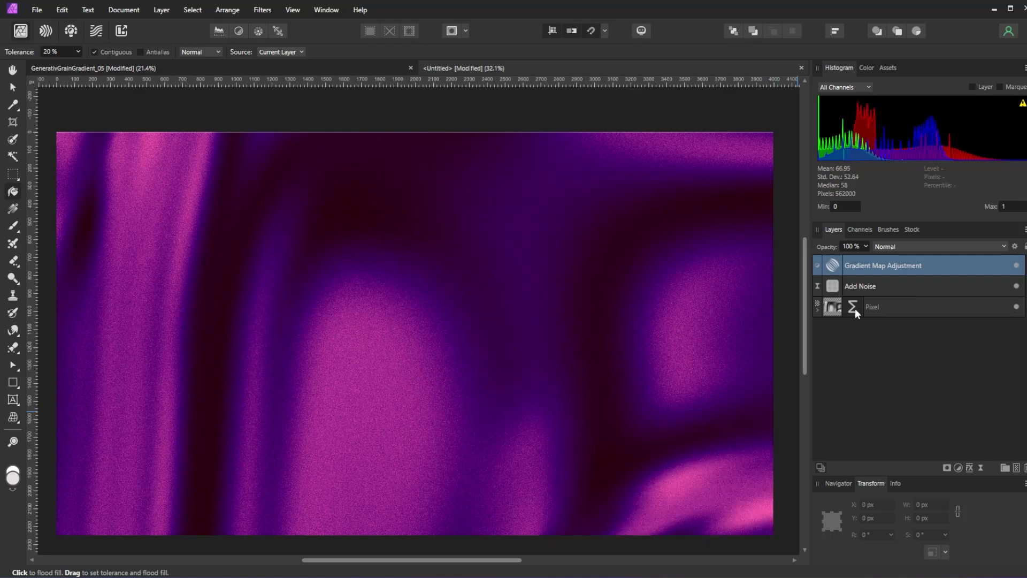
Step: Reopen the live procedural texture's settings, uncover more of the canvas, and set Scale to 4 after trying 2
click(854, 309)
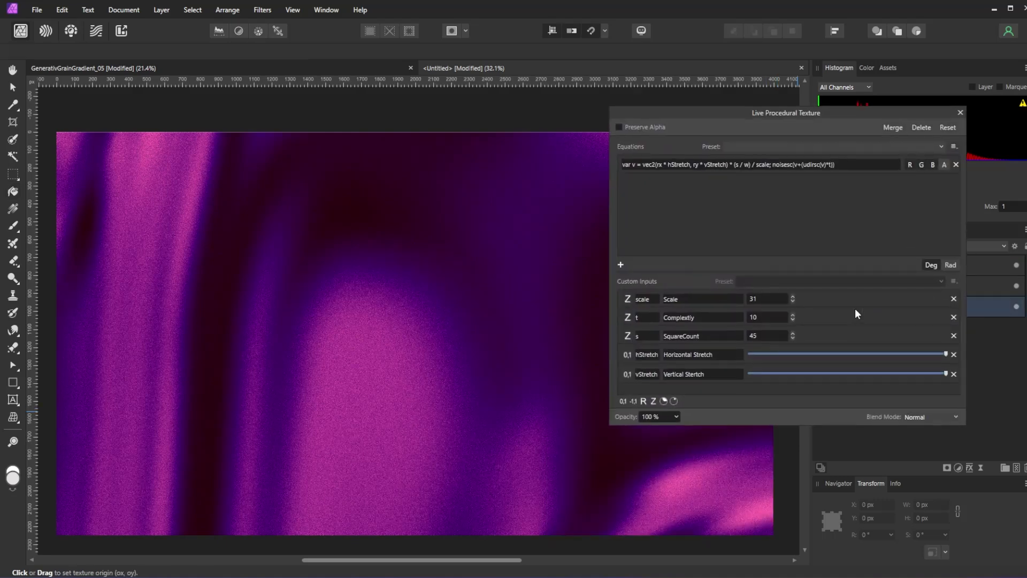
drag(731, 114, 796, 68)
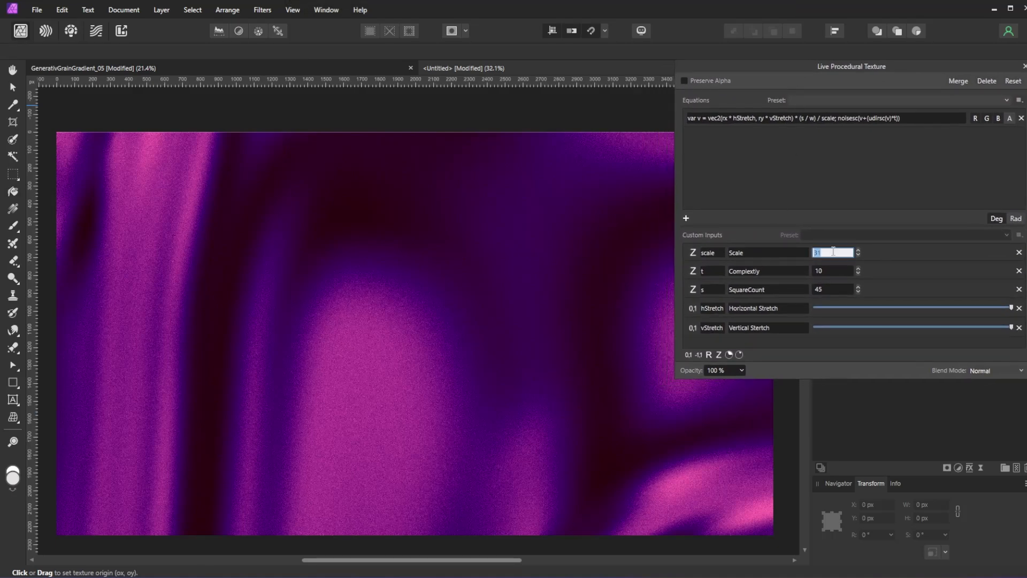
text(2)
key(Return)
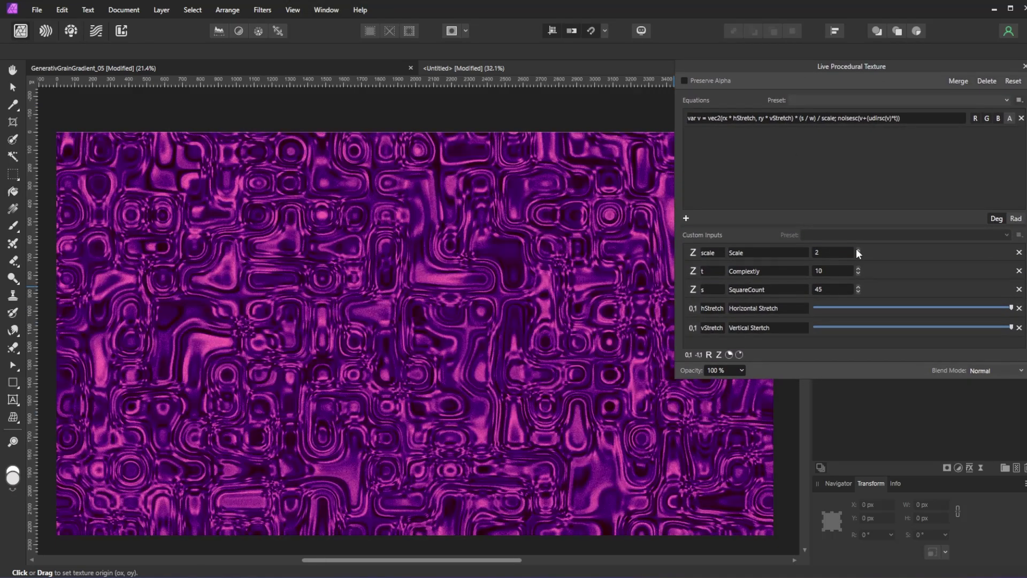
click(859, 249)
click(859, 250)
Step: Lower the texture's Complexity input to 1
click(859, 273)
click(859, 273)
click(859, 273)
click(860, 272)
click(859, 272)
click(860, 273)
click(860, 273)
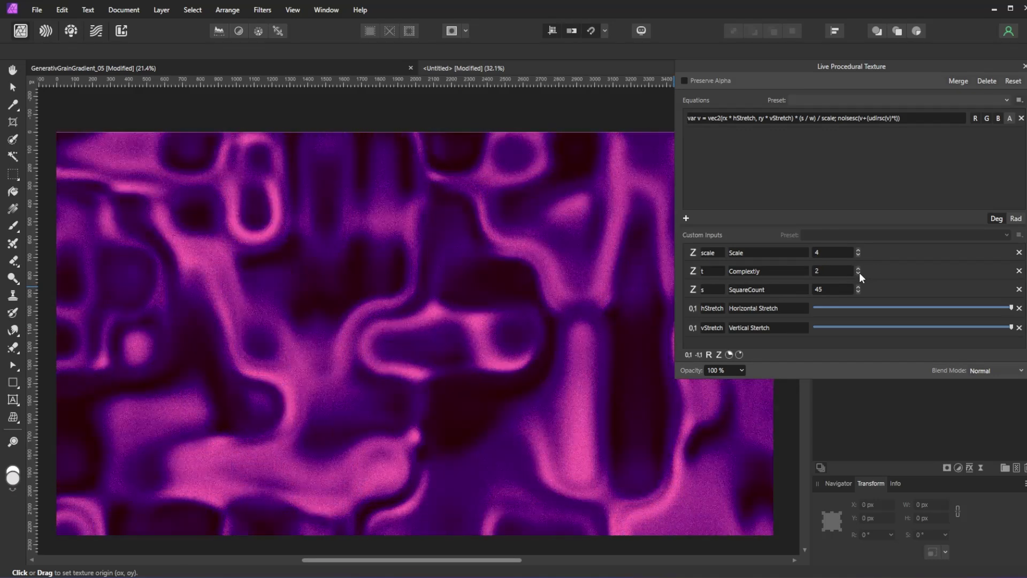
click(859, 273)
click(859, 273)
Step: Try gradually lower SquareCount values for the texture, passing 38
click(858, 292)
click(859, 292)
click(858, 292)
click(858, 291)
click(859, 292)
click(859, 291)
click(858, 292)
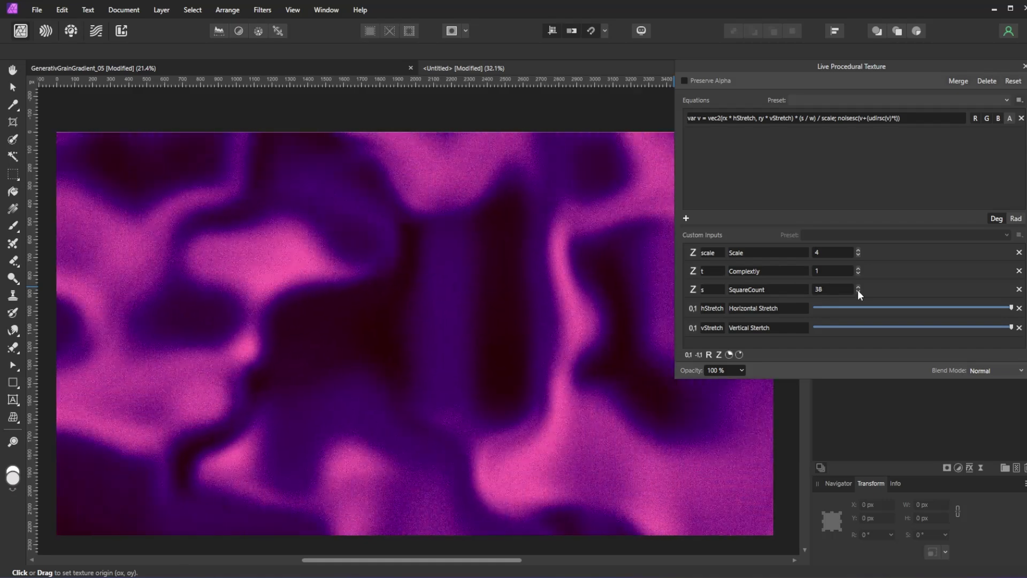
click(858, 292)
click(858, 291)
click(858, 291)
click(858, 291)
click(858, 292)
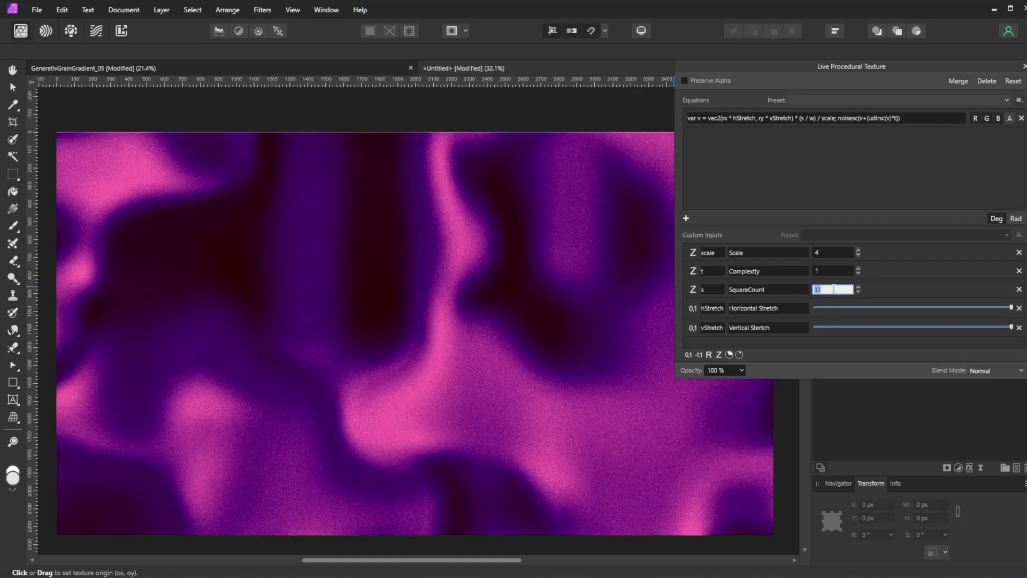
Step: Try very small SquareCount values, starting at 2 and stepping up to 6
text(2)
key(Return)
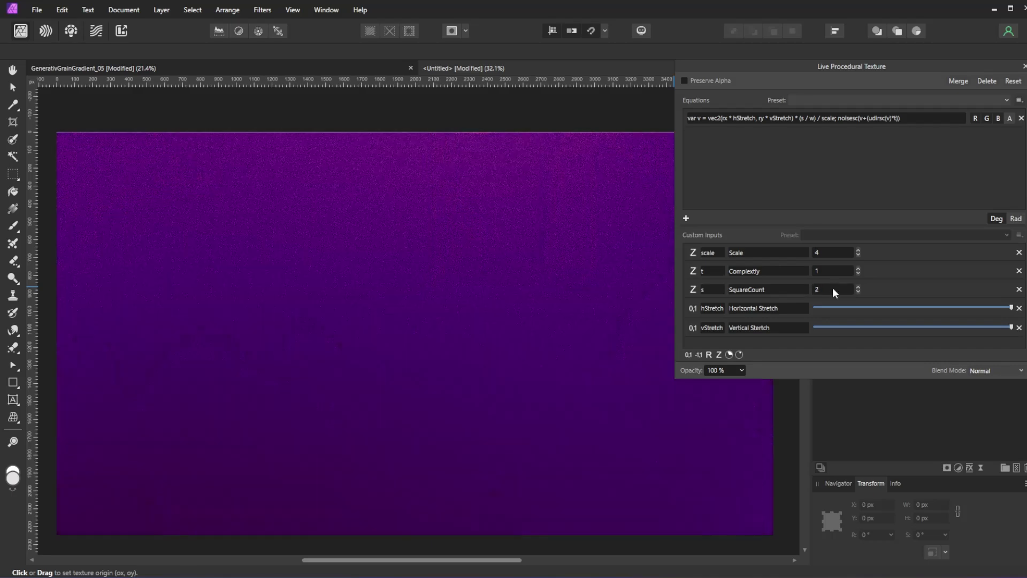
click(859, 287)
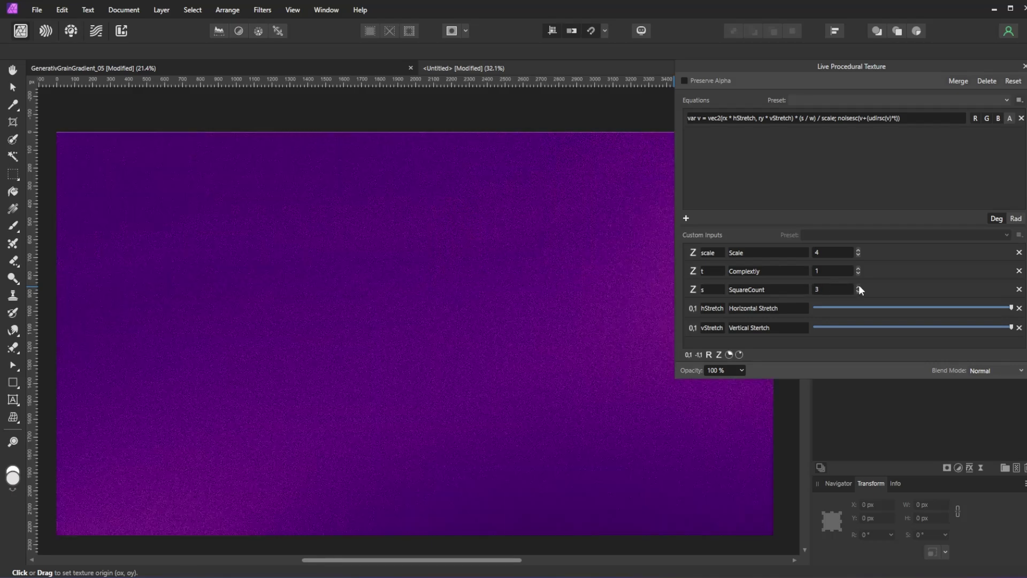
click(859, 286)
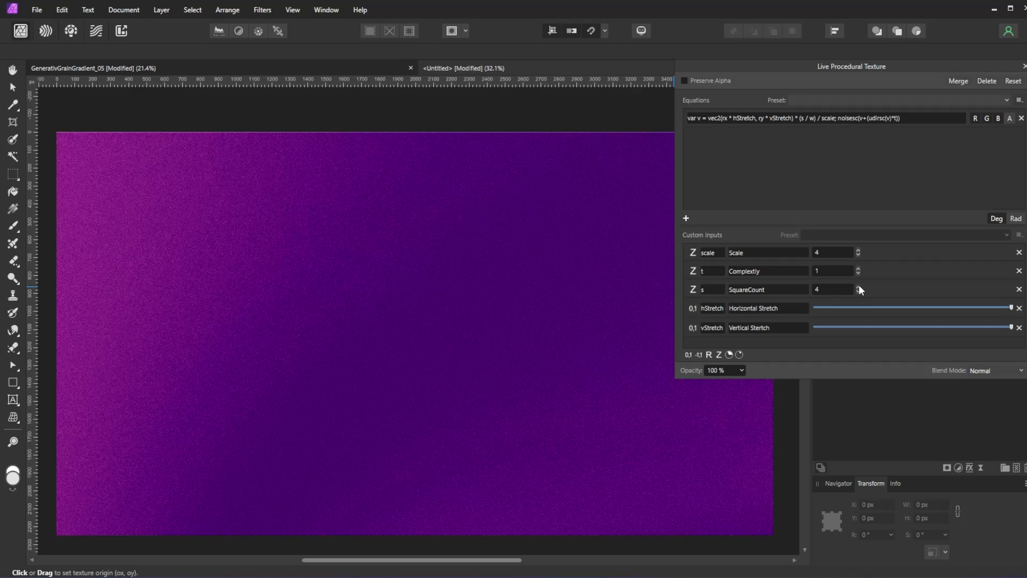
click(859, 287)
click(859, 287)
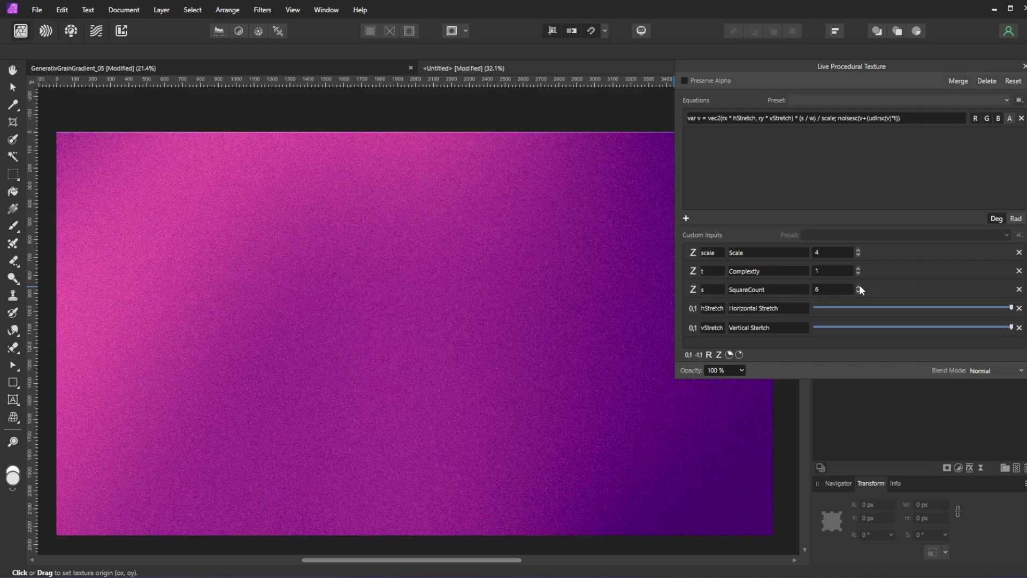
Step: Step SquareCount up to 41 and shift the texture's origin up and to the right on the canvas
click(859, 286)
click(859, 287)
click(858, 287)
click(859, 287)
click(858, 286)
click(859, 287)
click(858, 286)
click(859, 287)
click(859, 287)
click(859, 287)
click(860, 287)
click(859, 287)
click(860, 287)
click(860, 286)
click(859, 287)
click(860, 287)
click(860, 287)
click(859, 287)
click(859, 287)
click(859, 287)
click(859, 287)
click(859, 287)
click(860, 287)
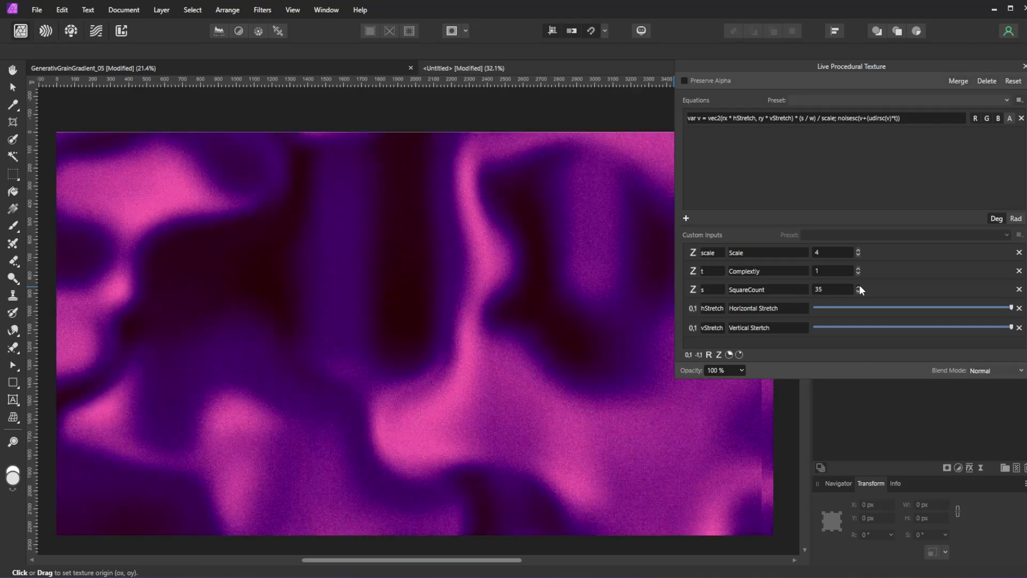
click(859, 287)
click(859, 286)
click(859, 287)
click(859, 287)
click(859, 286)
click(859, 287)
click(859, 287)
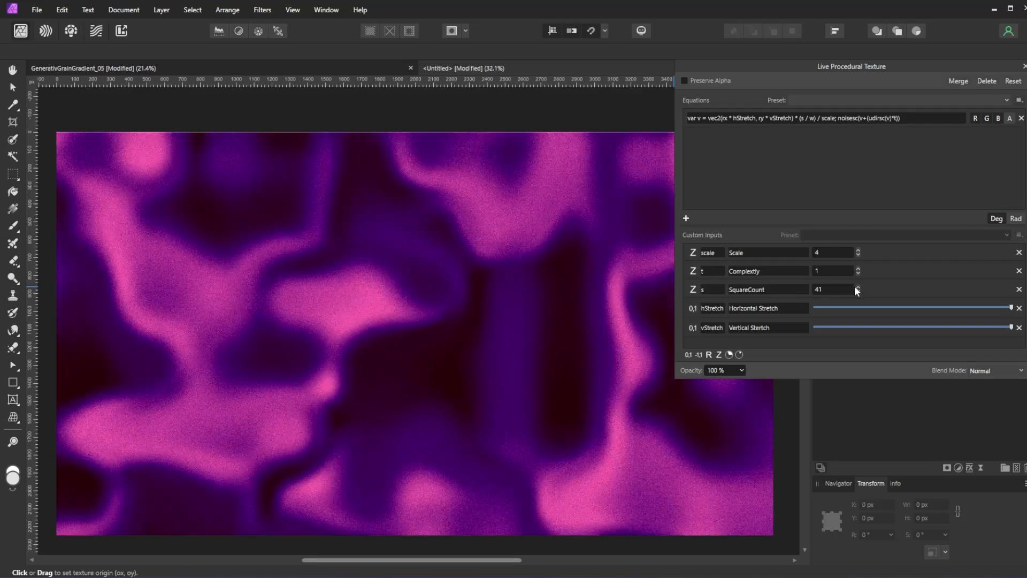
drag(417, 362, 535, 286)
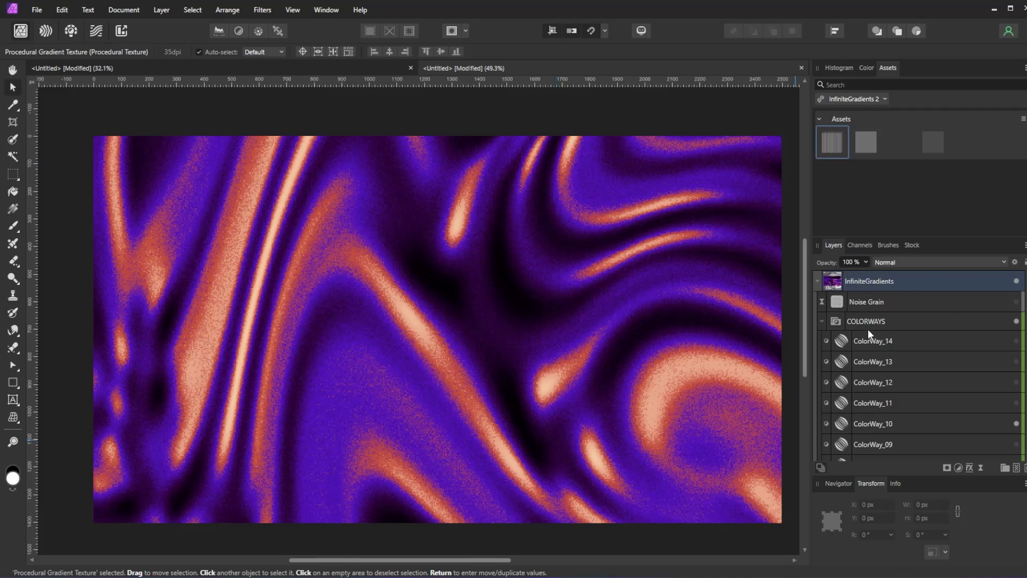
scroll(867, 329, down, 2)
scroll(883, 361, down, 6)
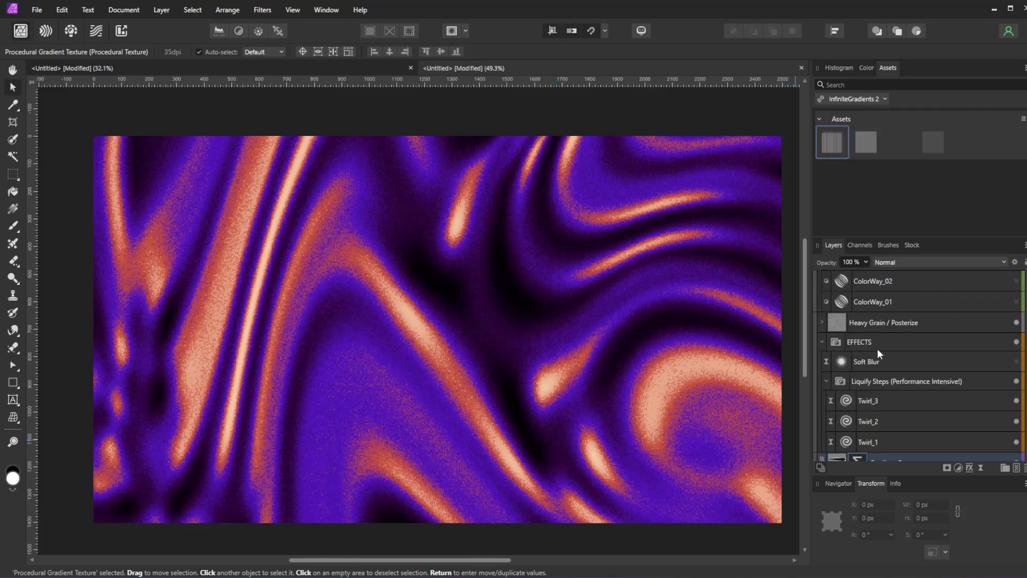
scroll(881, 375, down, 1)
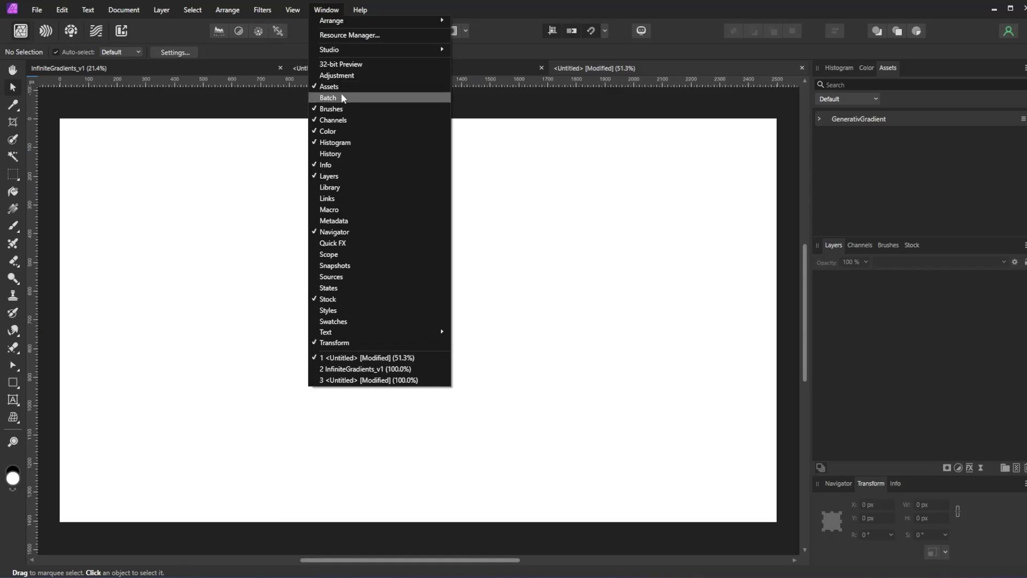
Step: Import the InfiniteGradients asset file as a new asset category
click(912, 168)
click(1024, 68)
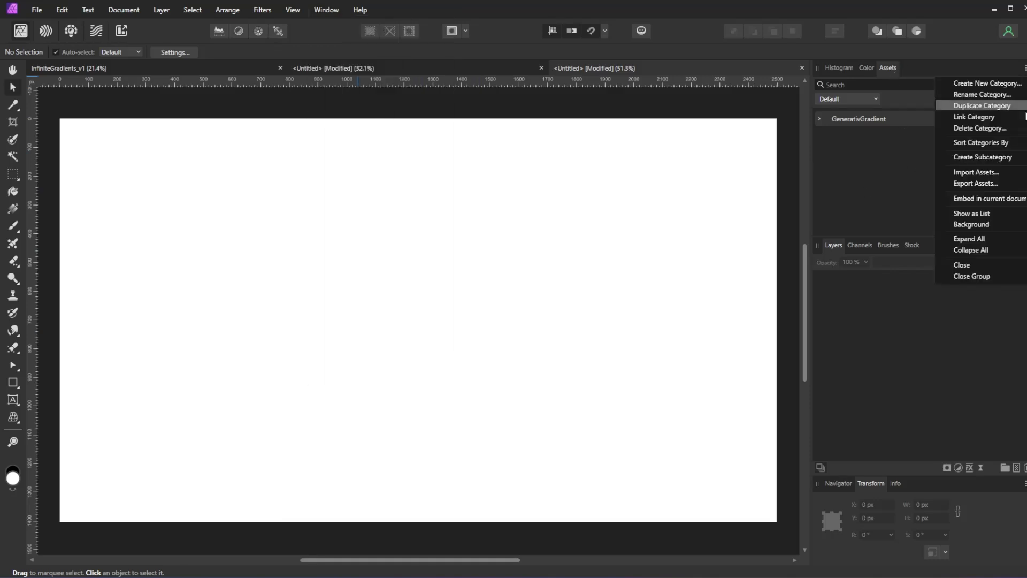
click(963, 170)
click(191, 91)
click(445, 284)
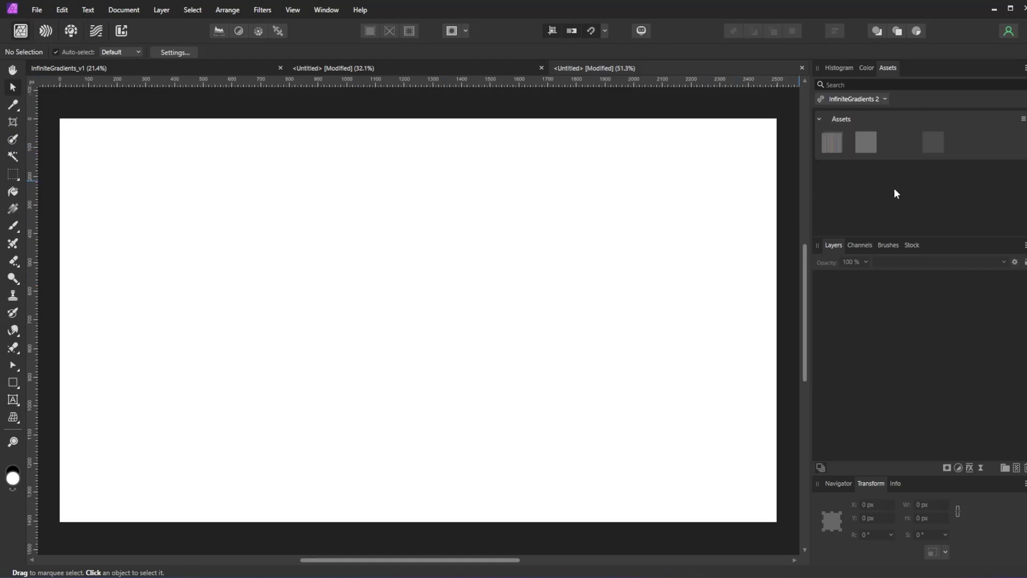
Step: Place the first InfiniteGradients asset on the blank canvas and expand its layer group and the COLORWAYS subgroup
drag(832, 143, 442, 319)
click(820, 279)
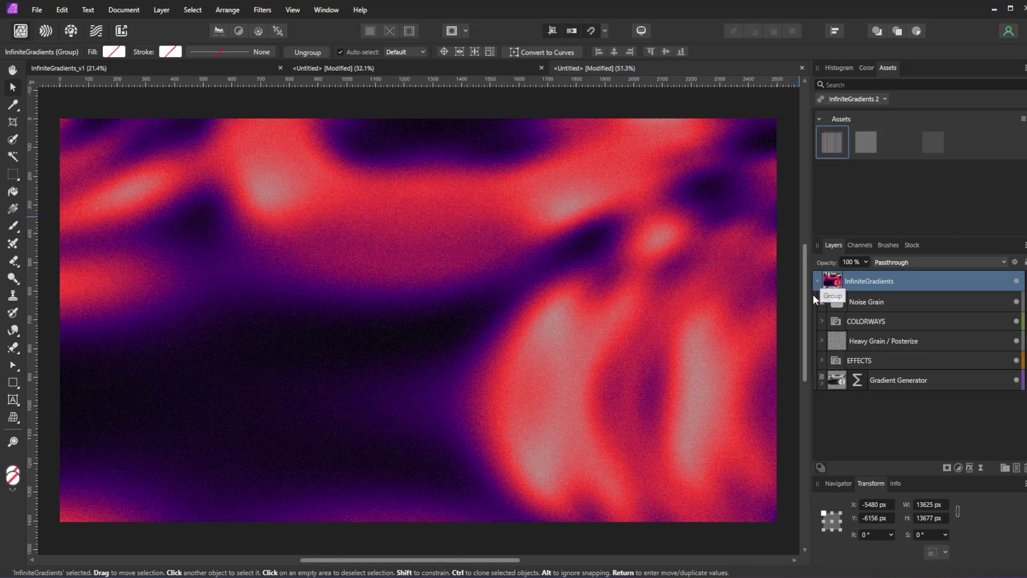
click(897, 320)
click(822, 321)
scroll(905, 353, down, 5)
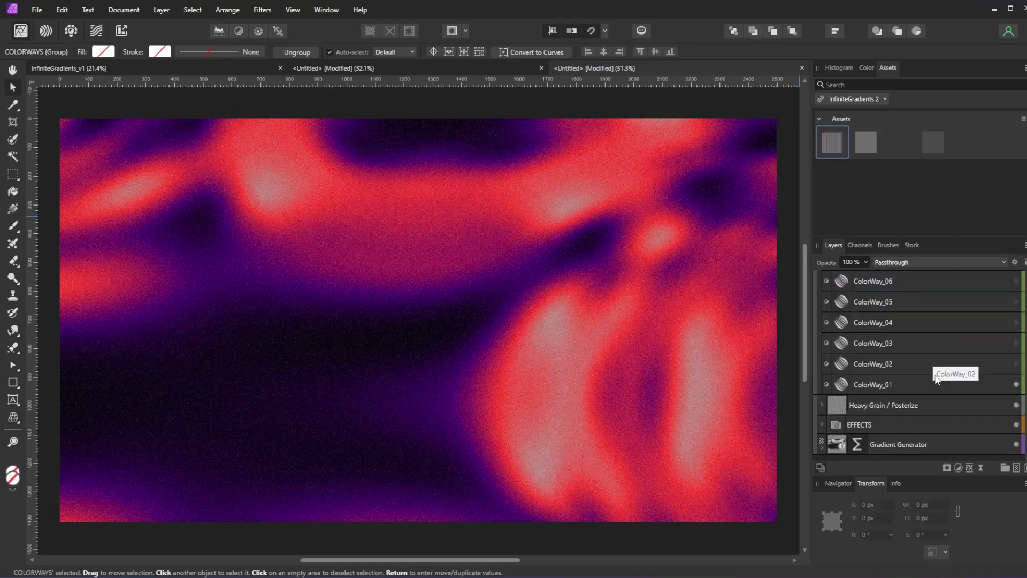
Step: Hide ColorWay_01, preview ColorWay_02, 04, 05 and 06 one at a time, and collapse the COLORWAYS group
click(1017, 384)
click(1016, 364)
click(1017, 364)
click(1017, 322)
click(1017, 322)
click(1017, 301)
click(1017, 302)
click(1017, 281)
click(1017, 281)
scroll(903, 299, up, 5)
click(823, 323)
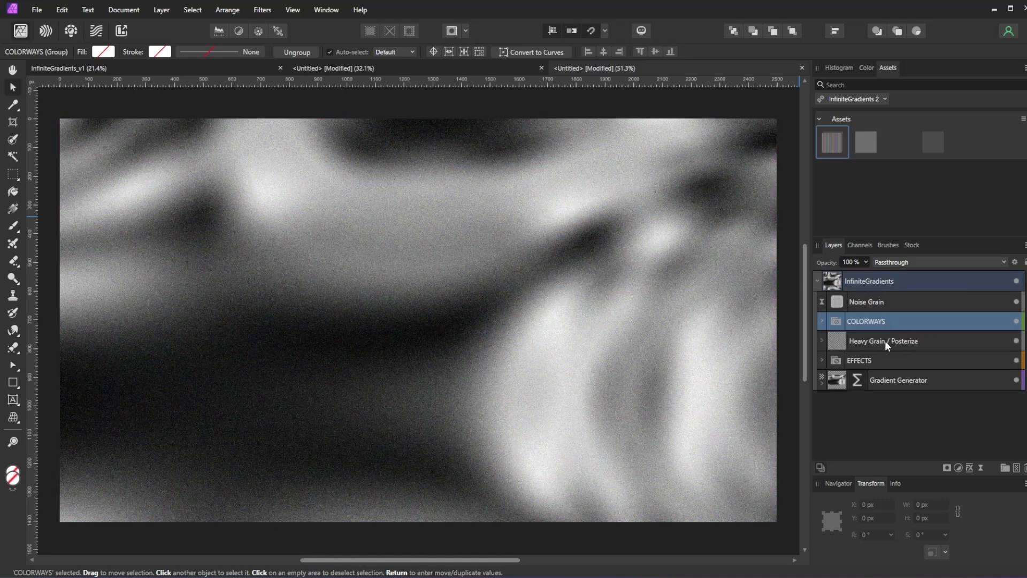
Step: Open the ADJUST GRAIN SIZE texture in the Heavy Grain / Posterize group and try different Size values, including 1
click(926, 344)
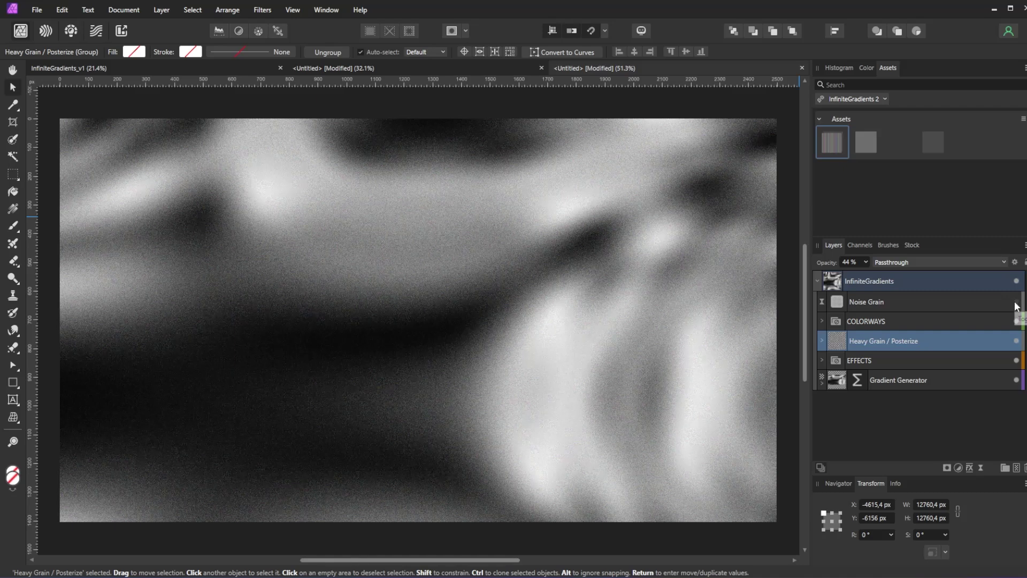
click(822, 340)
double_click(862, 383)
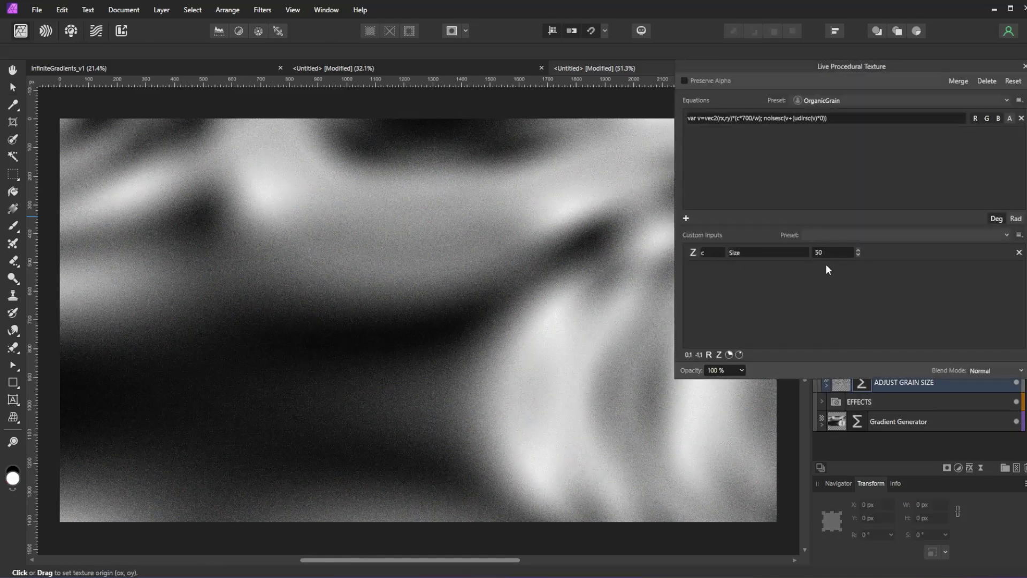
click(859, 249)
click(859, 250)
click(859, 250)
click(837, 252)
scroll(434, 242, up, 6)
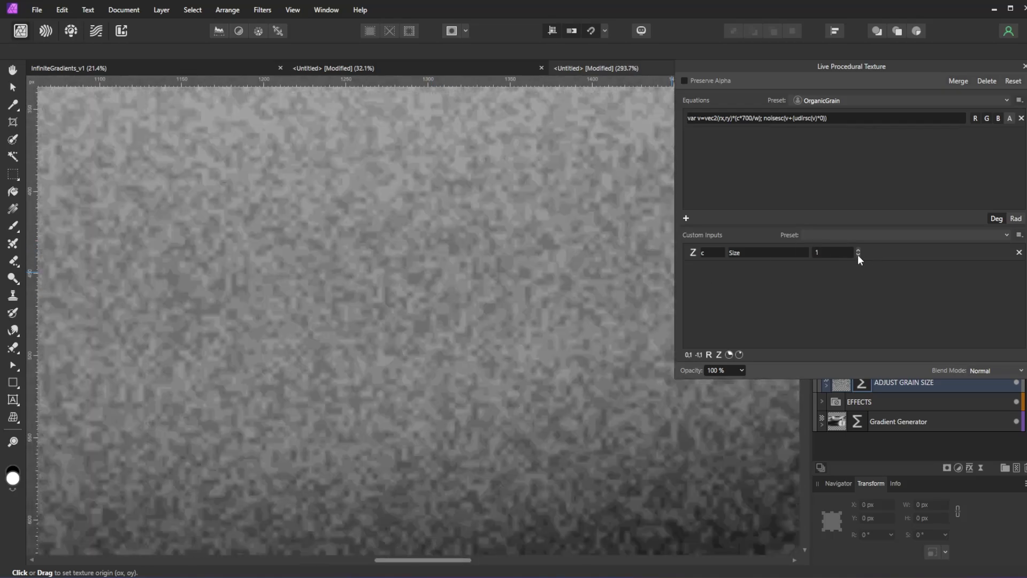
click(858, 255)
click(858, 248)
click(858, 248)
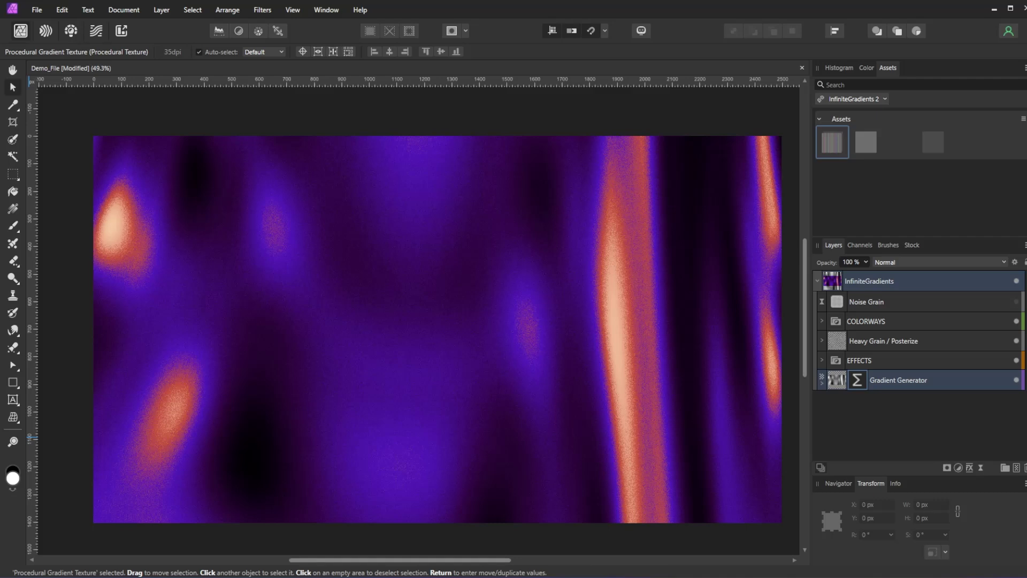
Step: Expand the EFFECTS group in Demo_File and preview the Soft Blur filter by showing it and hiding it again
click(821, 359)
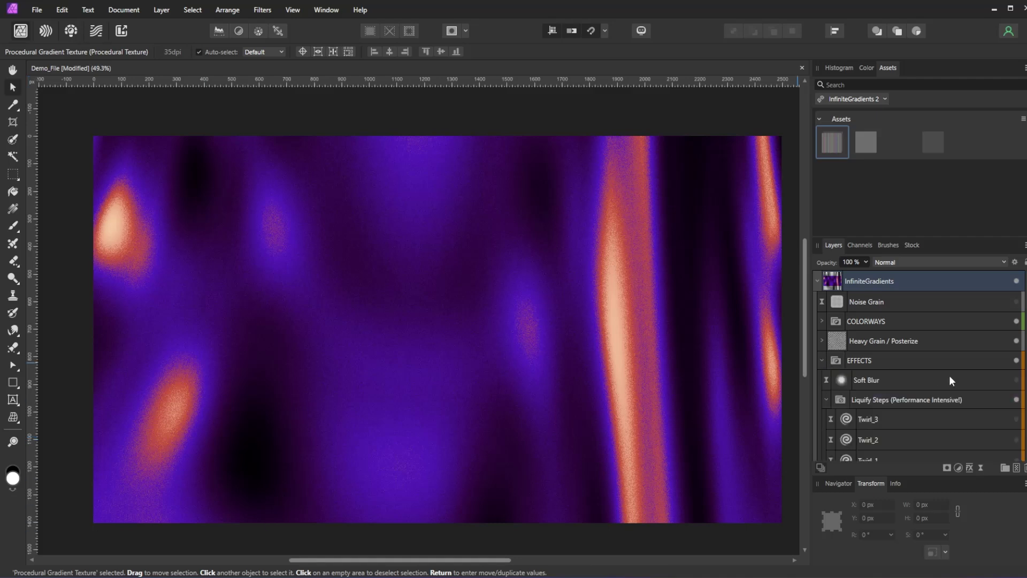
click(1016, 381)
click(1017, 380)
Step: Select the Liquify Steps group and turn on its Twirl_1 filter
scroll(995, 385, down, 2)
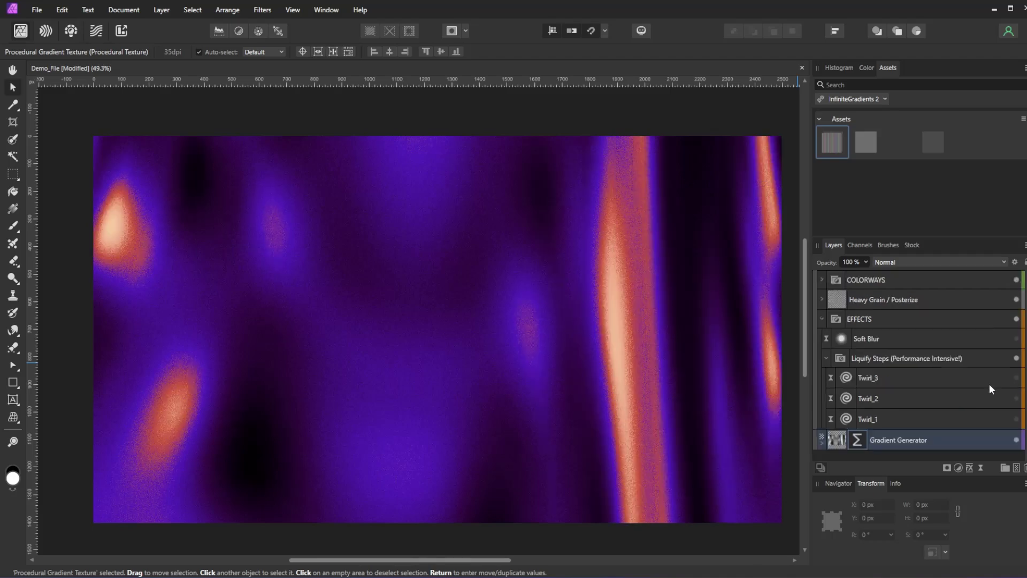
click(869, 358)
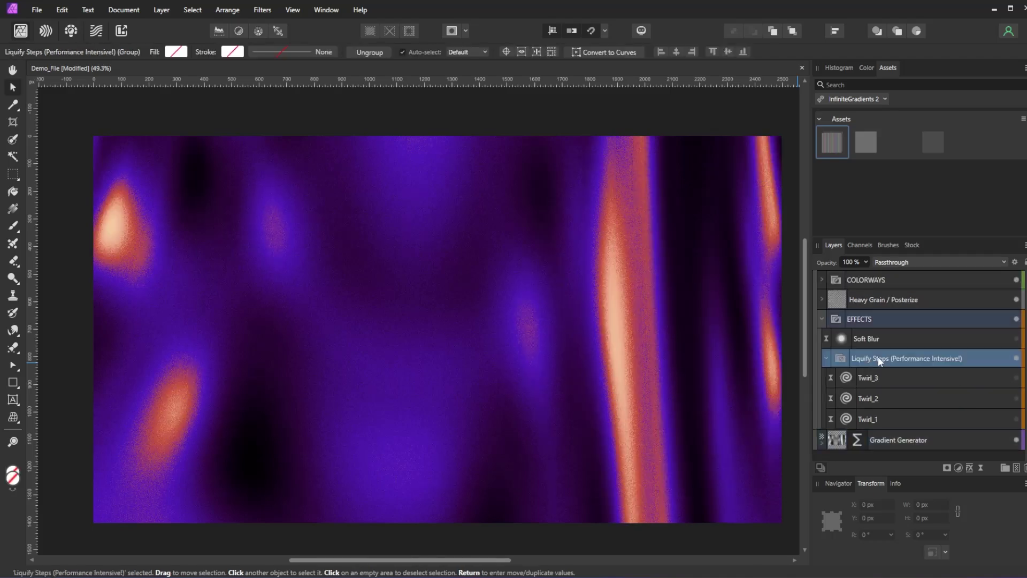
click(1016, 419)
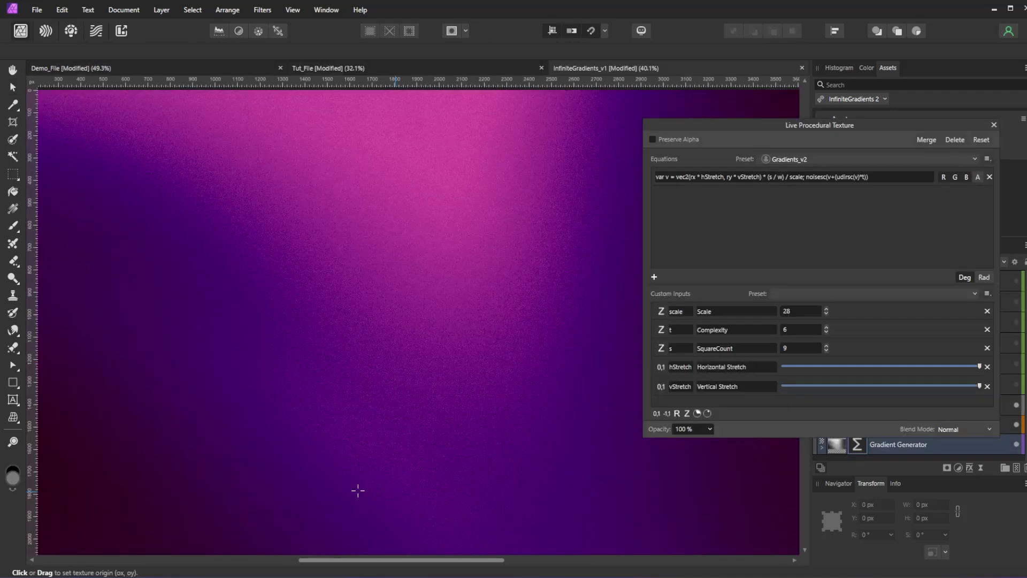
Step: Step the Gradient Generator's SquareCount in InfiniteGradients_v1 up past 21 to generate new gradient variations
click(826, 344)
click(826, 345)
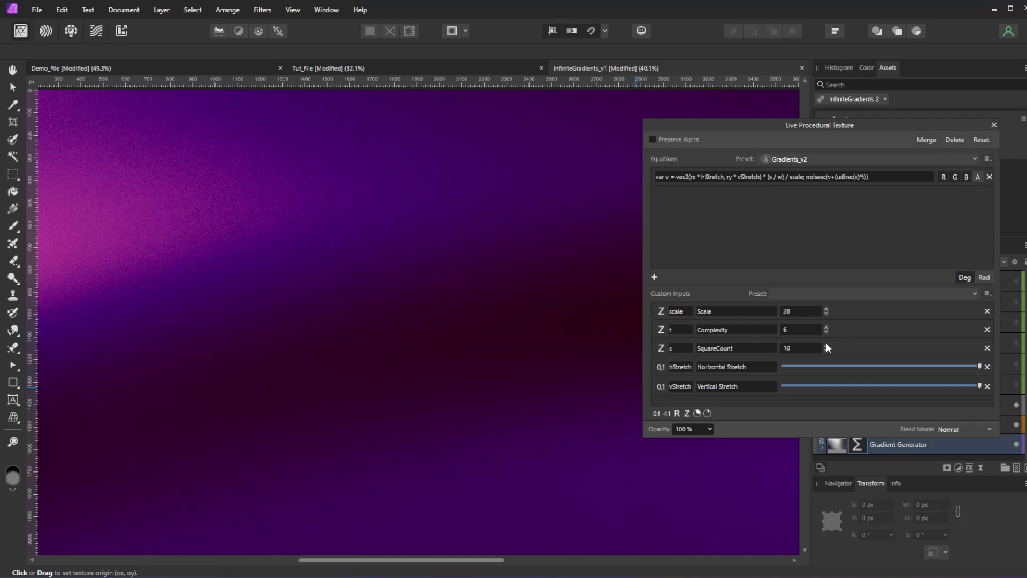
click(826, 344)
click(826, 344)
click(826, 345)
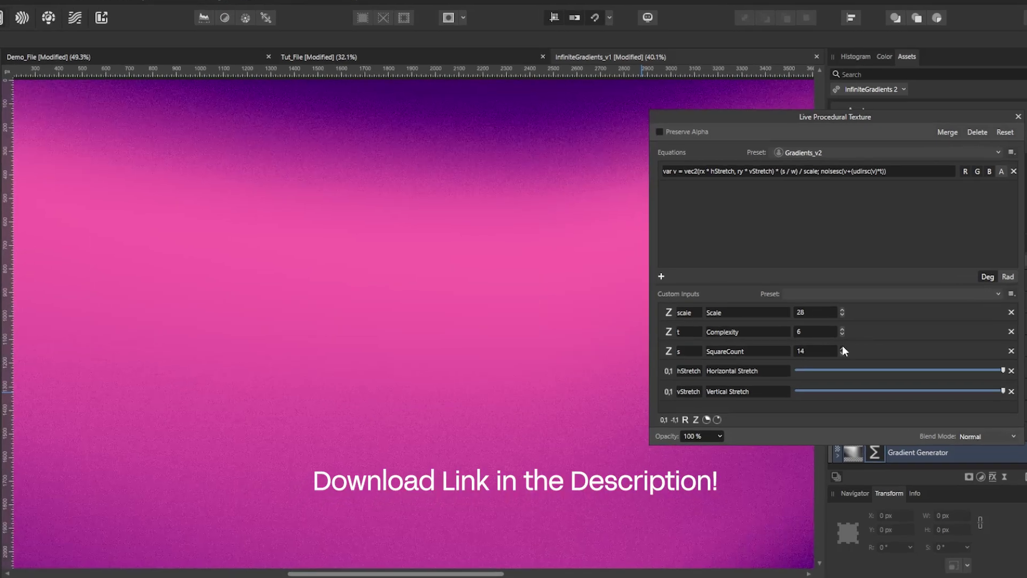
click(826, 345)
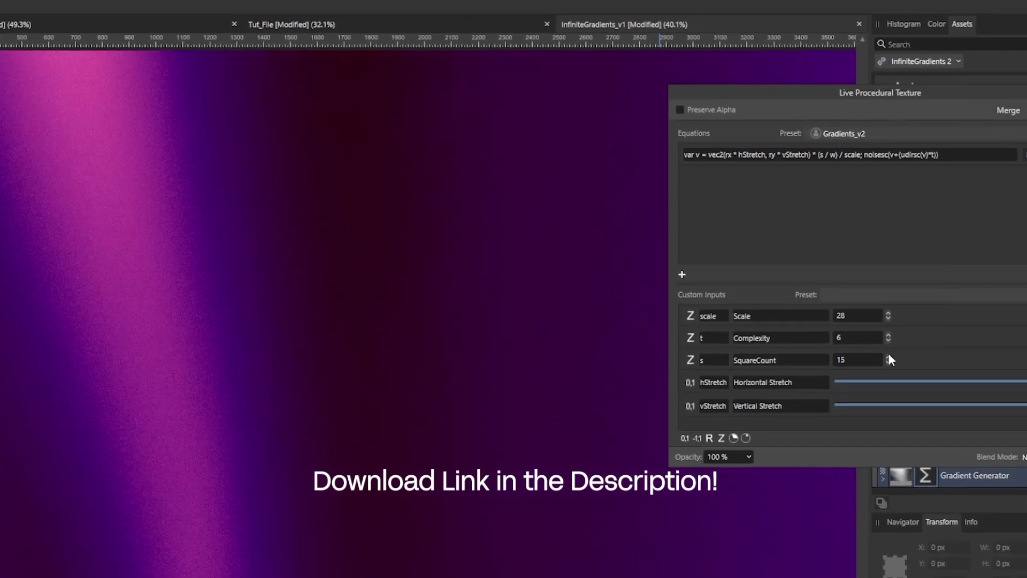
click(888, 357)
click(888, 357)
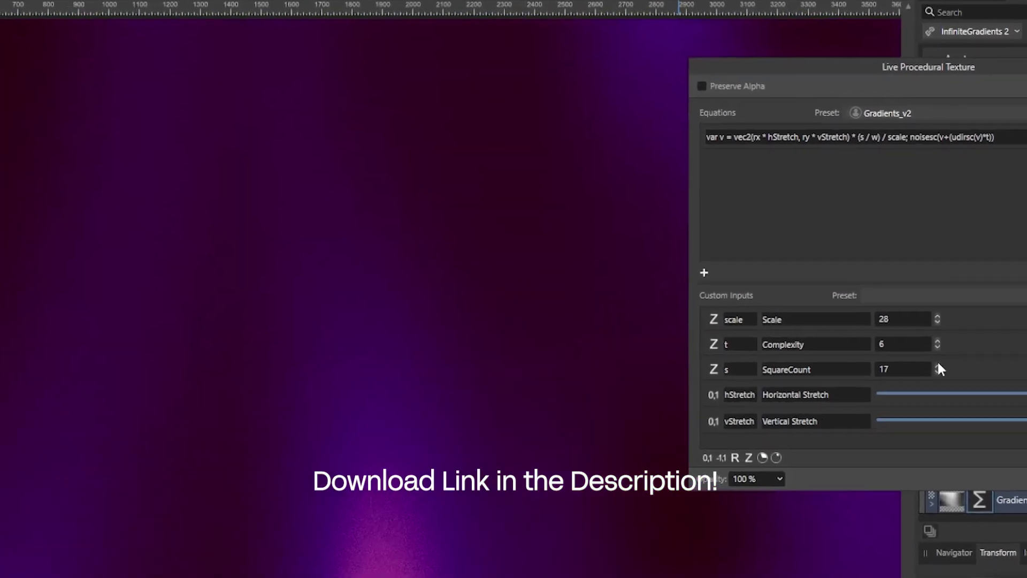
click(888, 357)
click(888, 357)
click(983, 375)
click(984, 375)
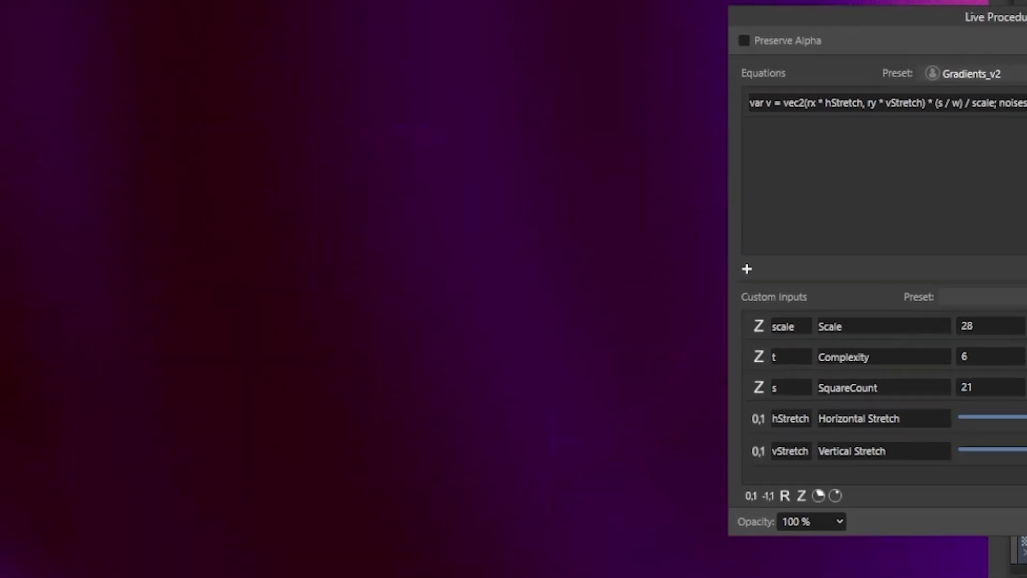
click(984, 374)
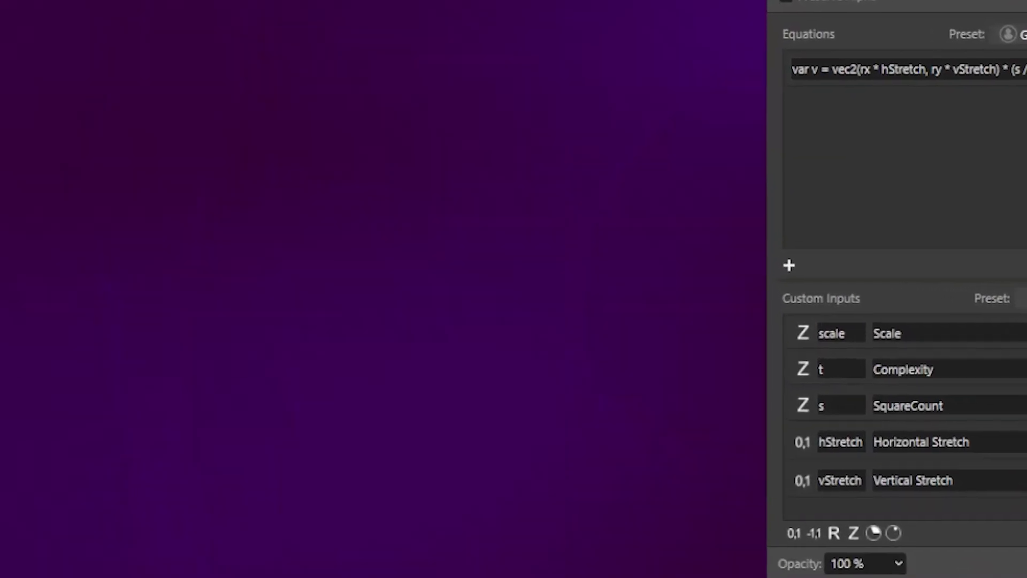